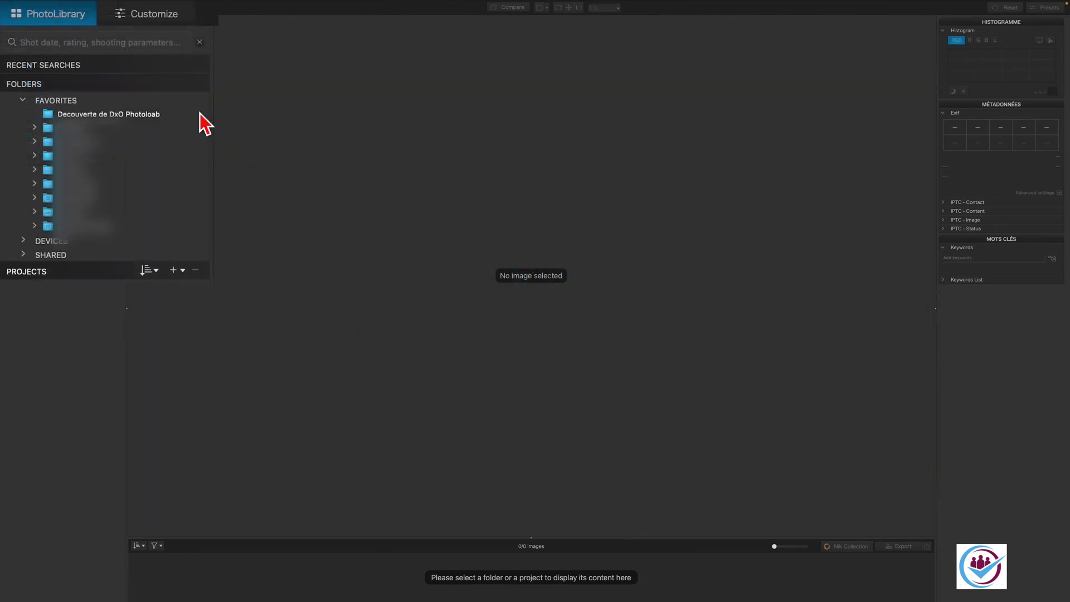
Step: Open Petten.cr2 from the Decouverte de DxO Photoloab folder in Customize with the DxO Advanced workspace
left_click(142, 116)
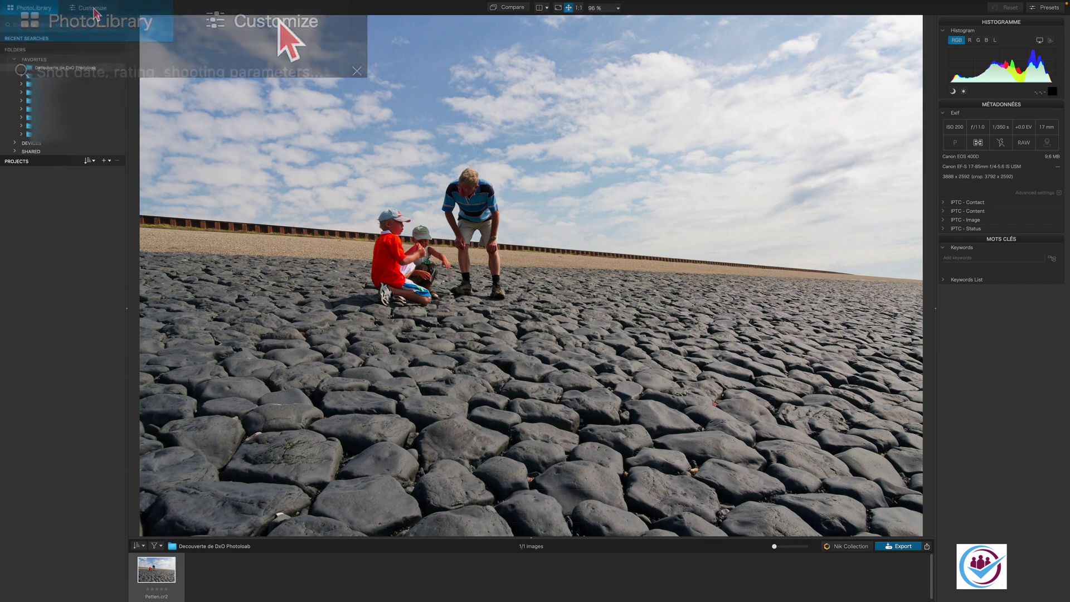
left_click(94, 9)
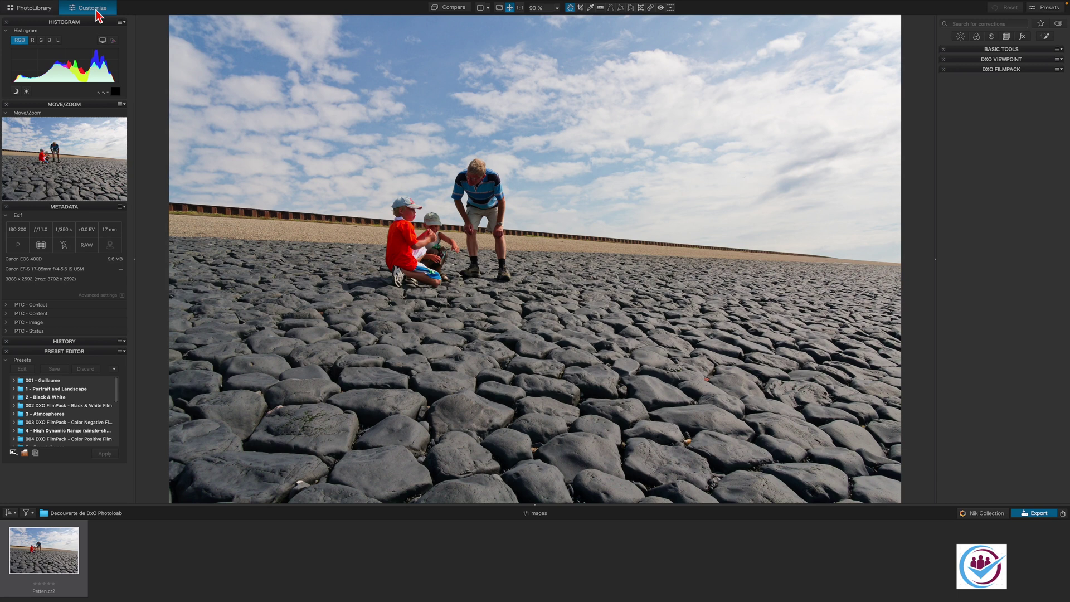
mouse_move(235, 7)
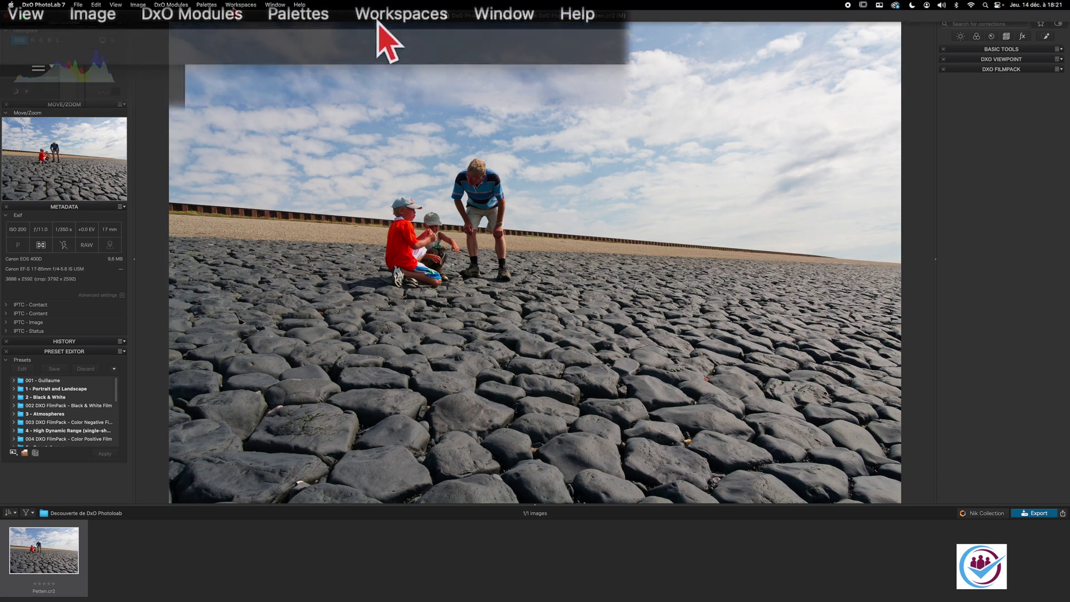
left_click(237, 6)
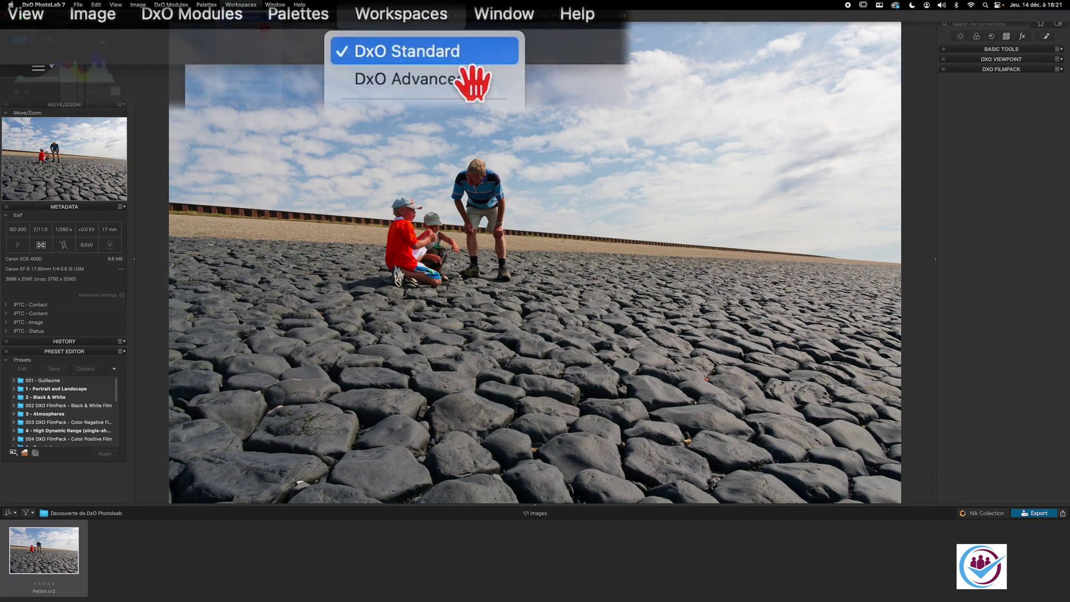
left_click(265, 26)
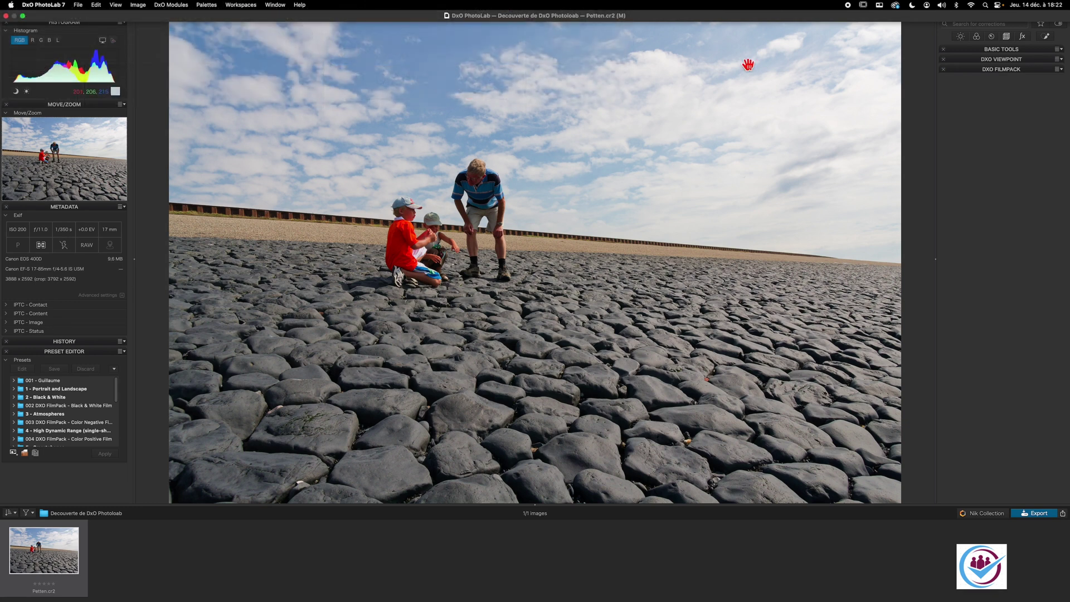
Step: Expand Basic Tools and collapse the left histogram and metadata palettes to widen the viewer
left_click(974, 49)
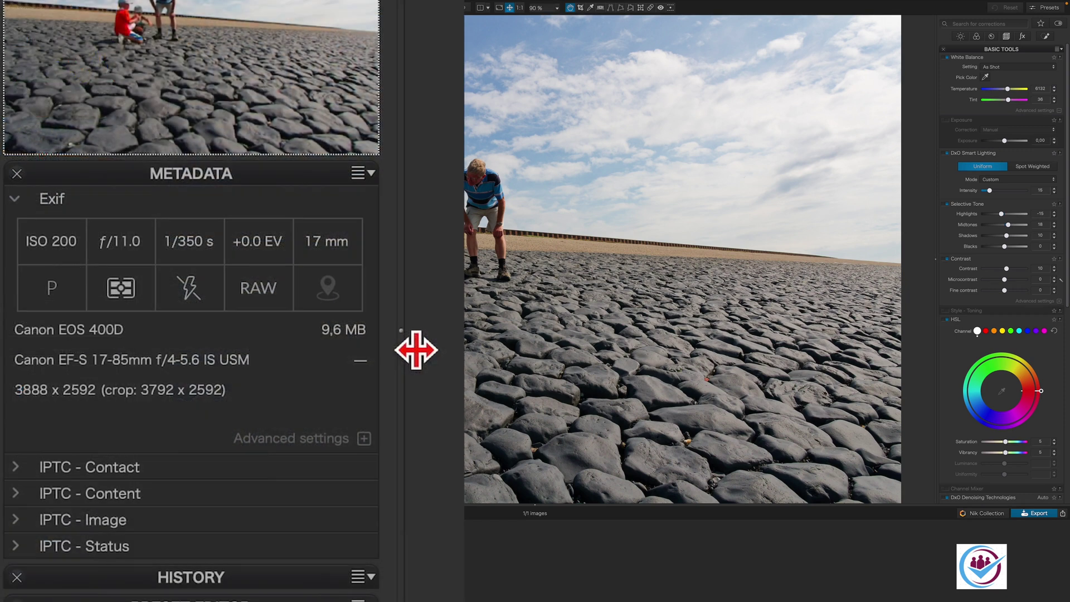
left_click_drag(416, 350, 133, 260)
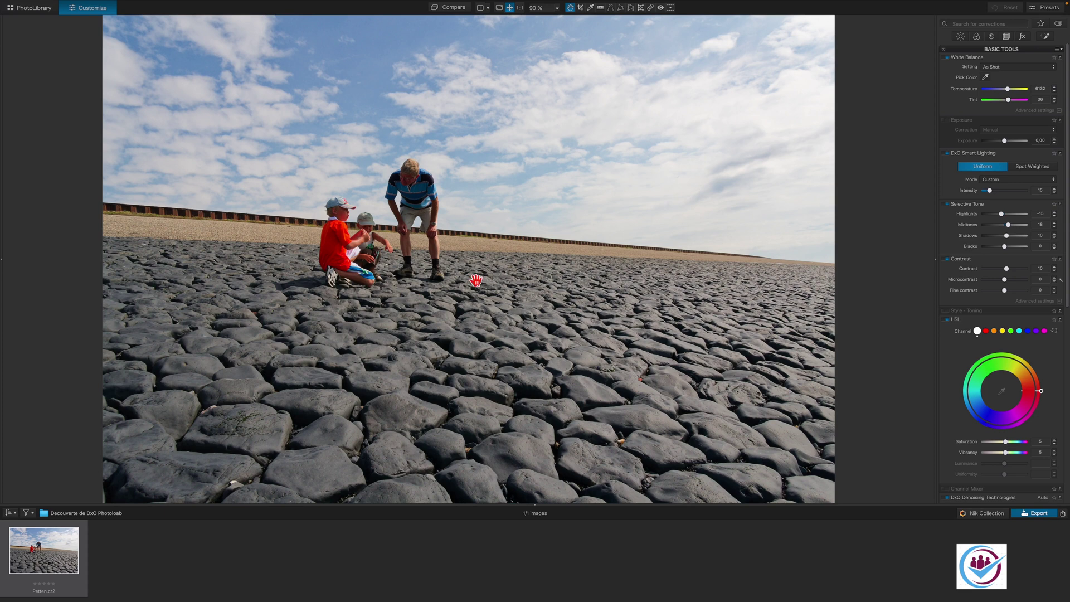
Step: Apply the 2 - DxO Standard preset to Petten.cr2 from the Presets list
left_click(1046, 7)
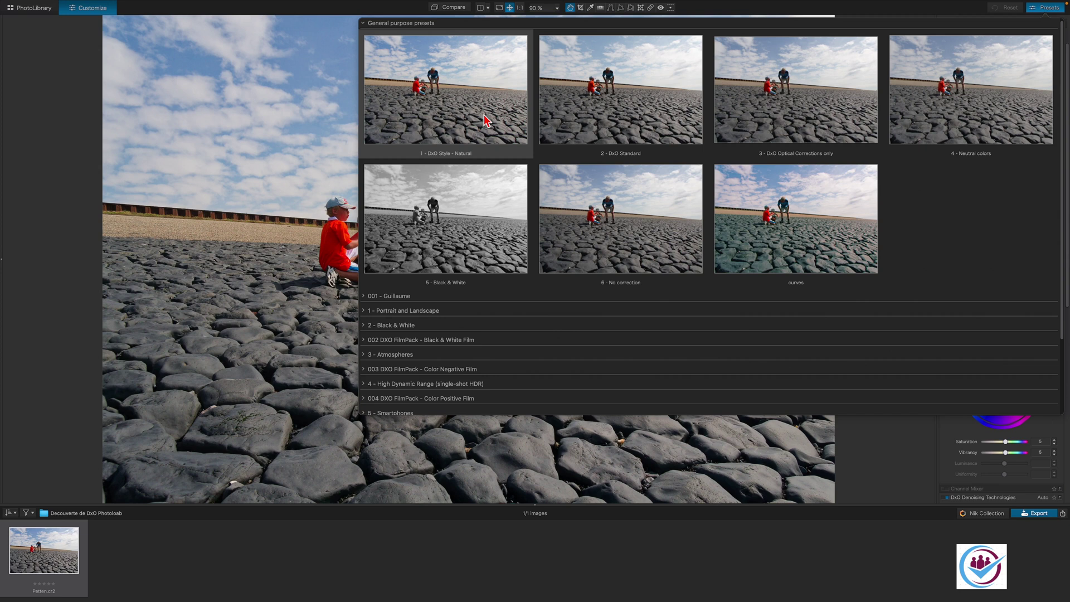
left_click(591, 114)
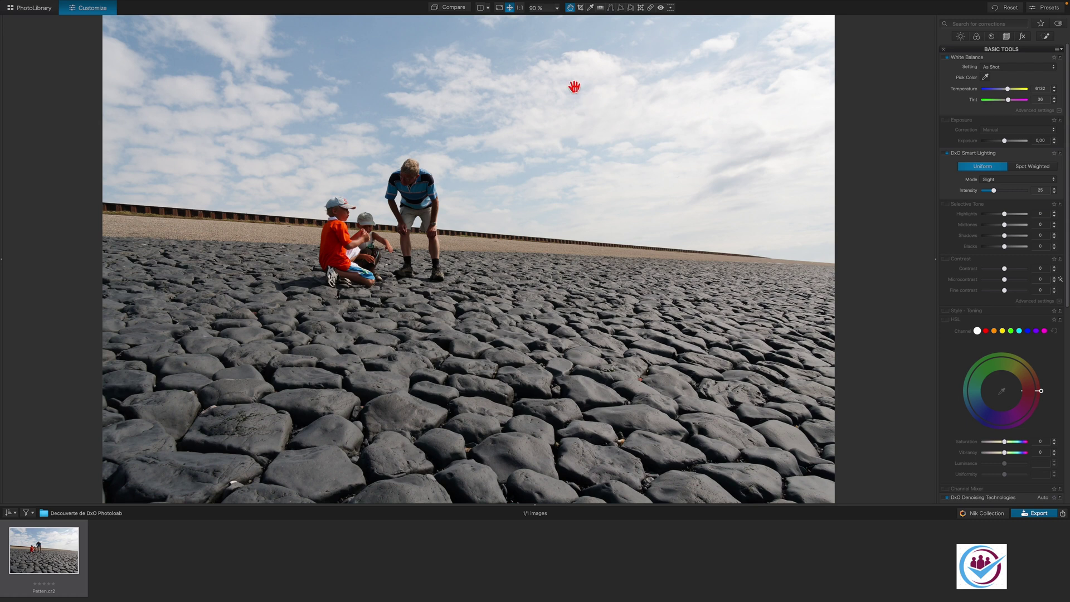
left_click(451, 15)
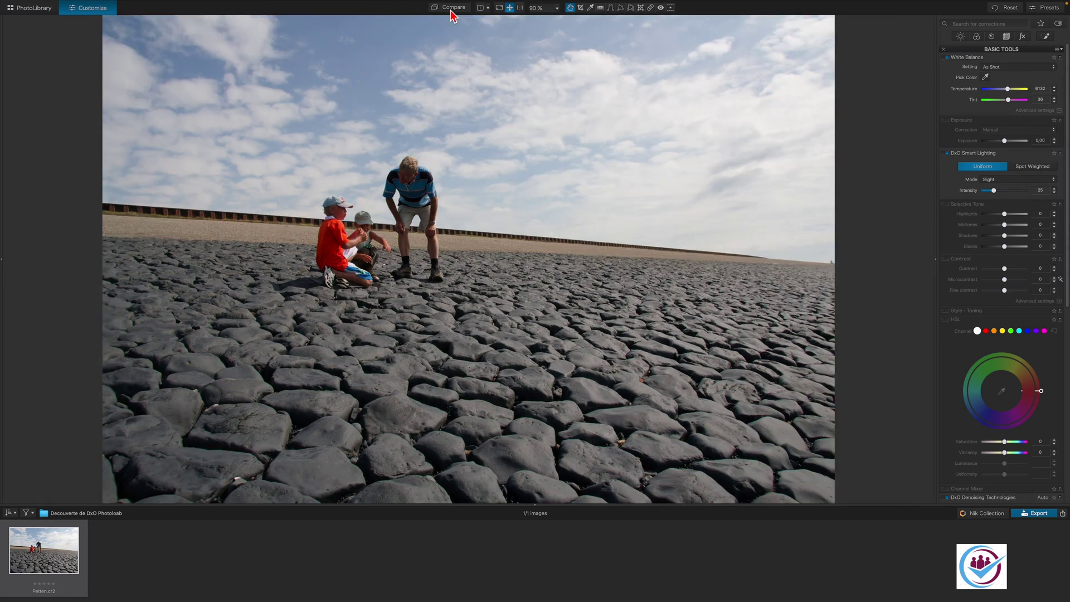
left_click(453, 15)
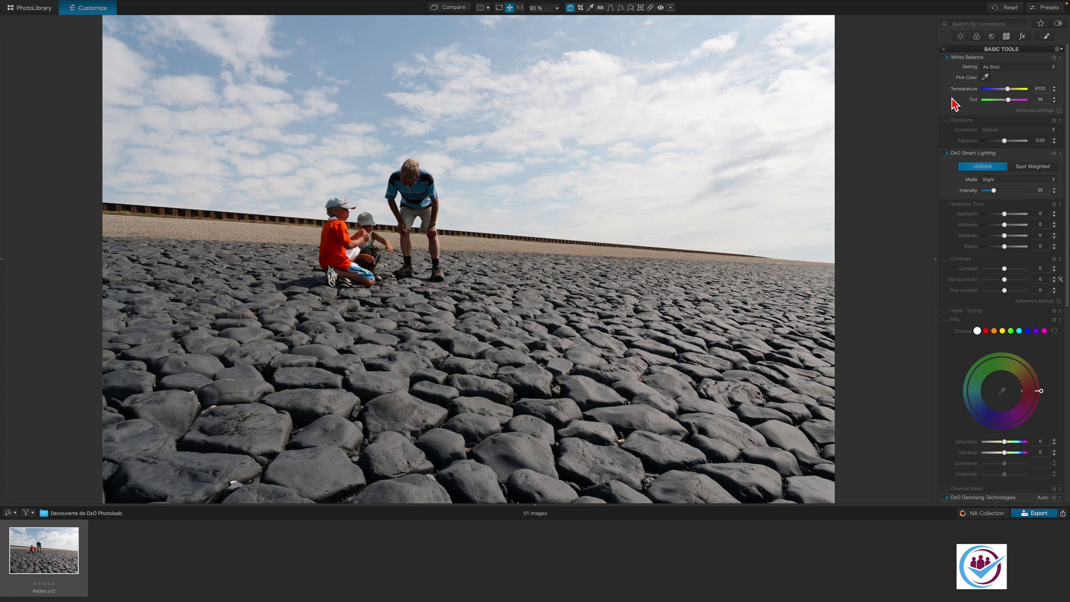
Step: Raise the Exposure slider to about +0.2 EV to brighten the beach scene
left_click_drag(1004, 140, 955, 160)
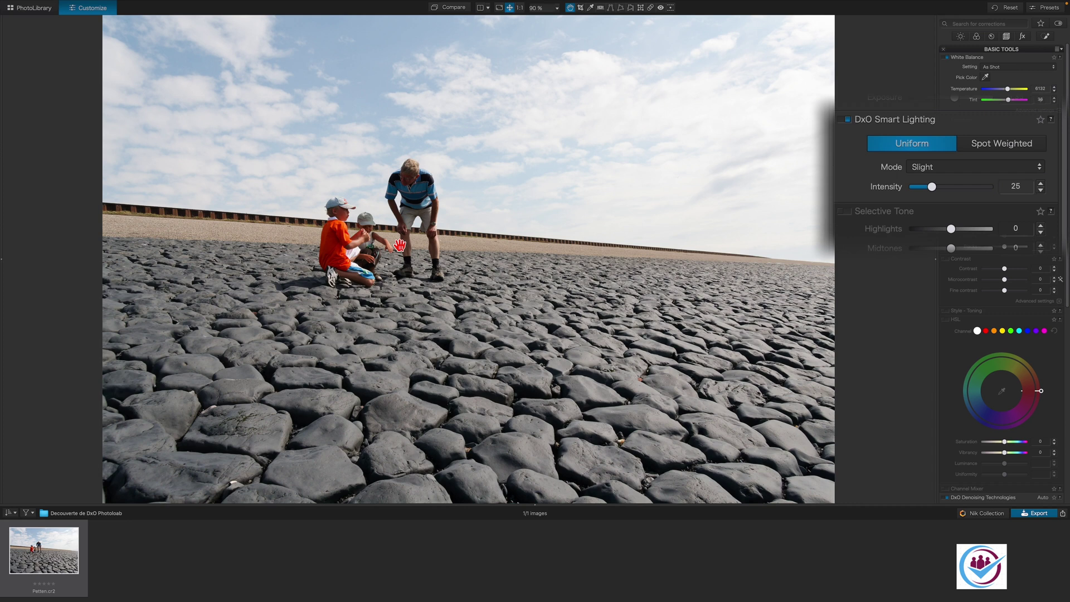
Step: Set Smart Lighting to Spot Weighted on the grandfather's upper body at Medium strength (intensity 50)
scroll(400, 246, "up", 2)
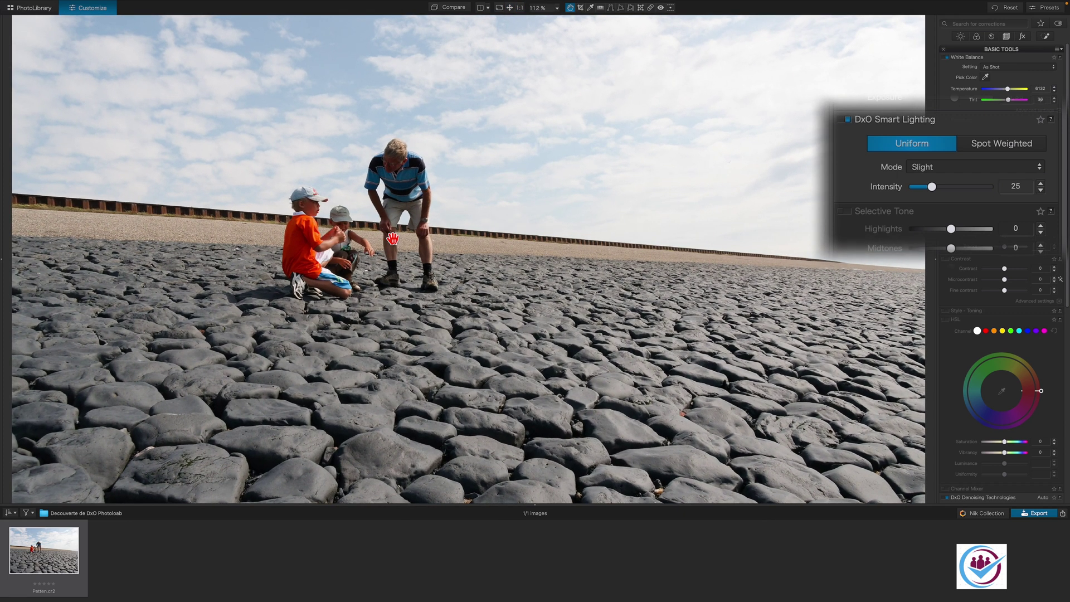
left_click(1002, 145)
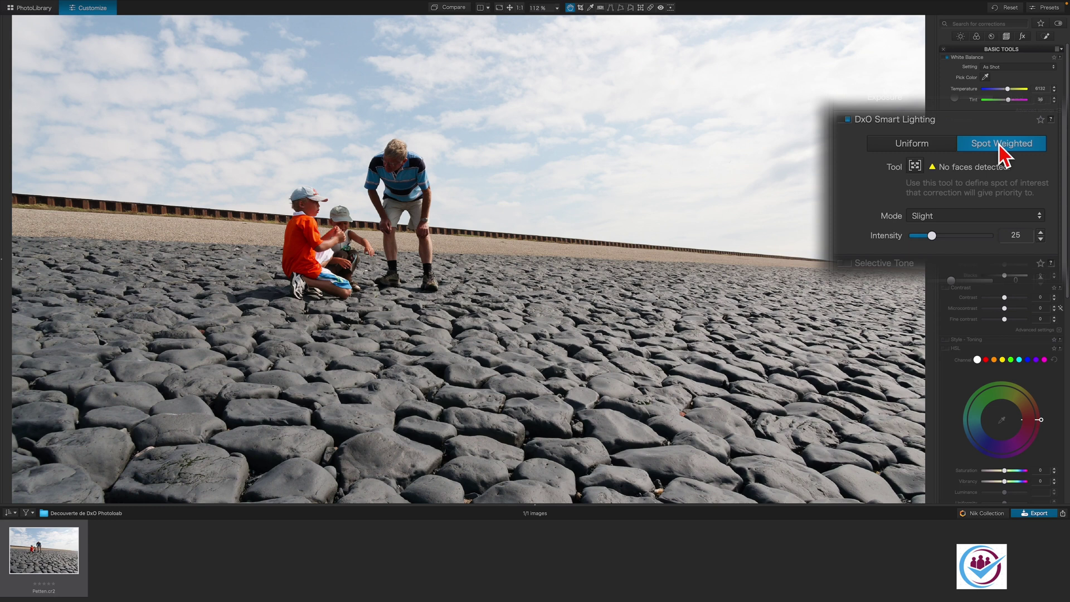
left_click(916, 169)
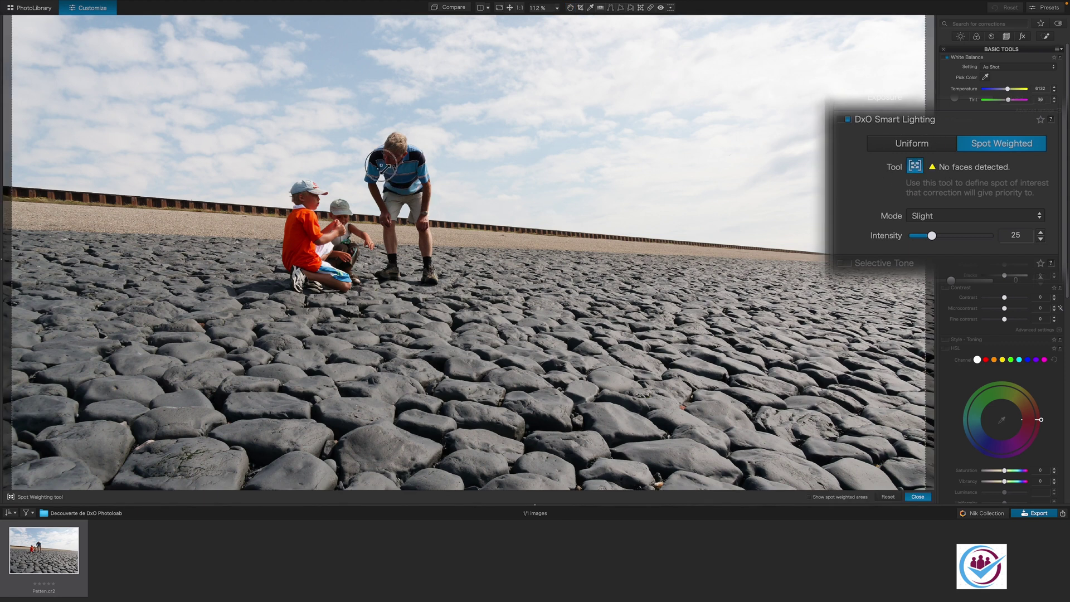
left_click_drag(382, 166, 423, 218)
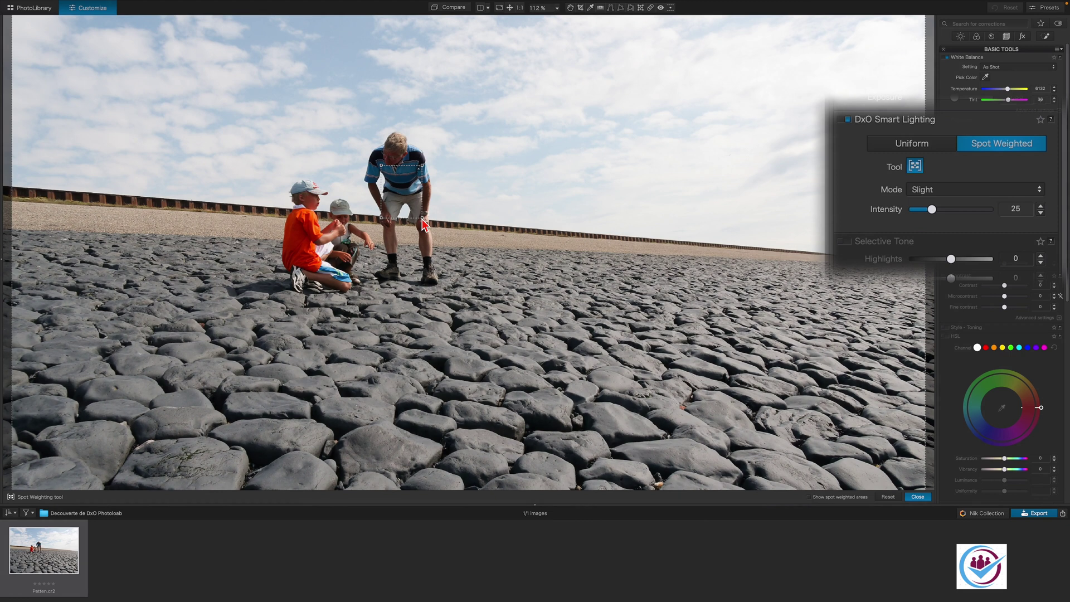
left_click(927, 192)
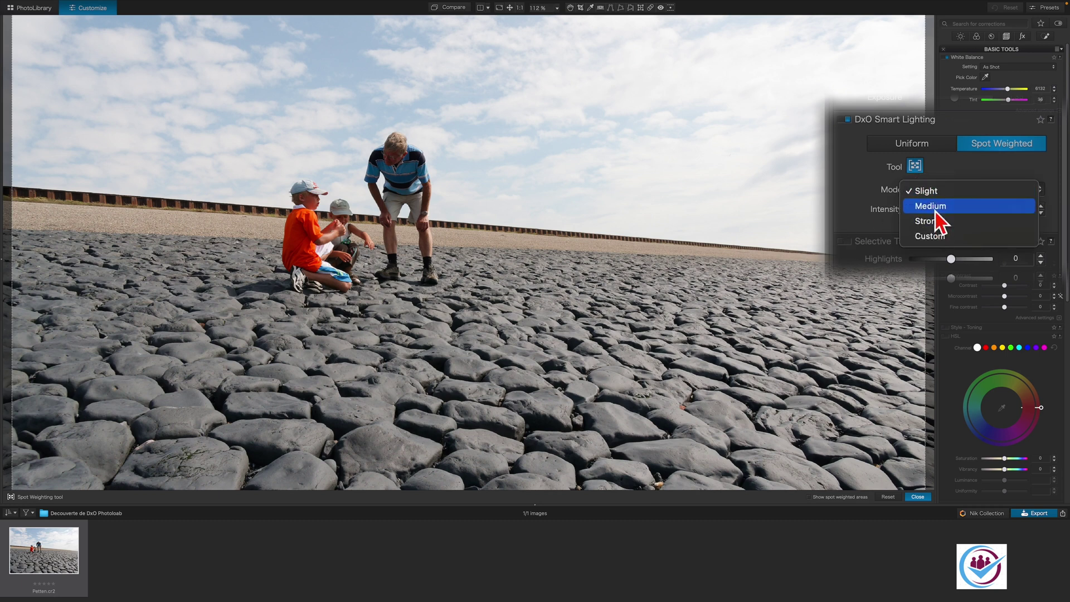
left_click(936, 211)
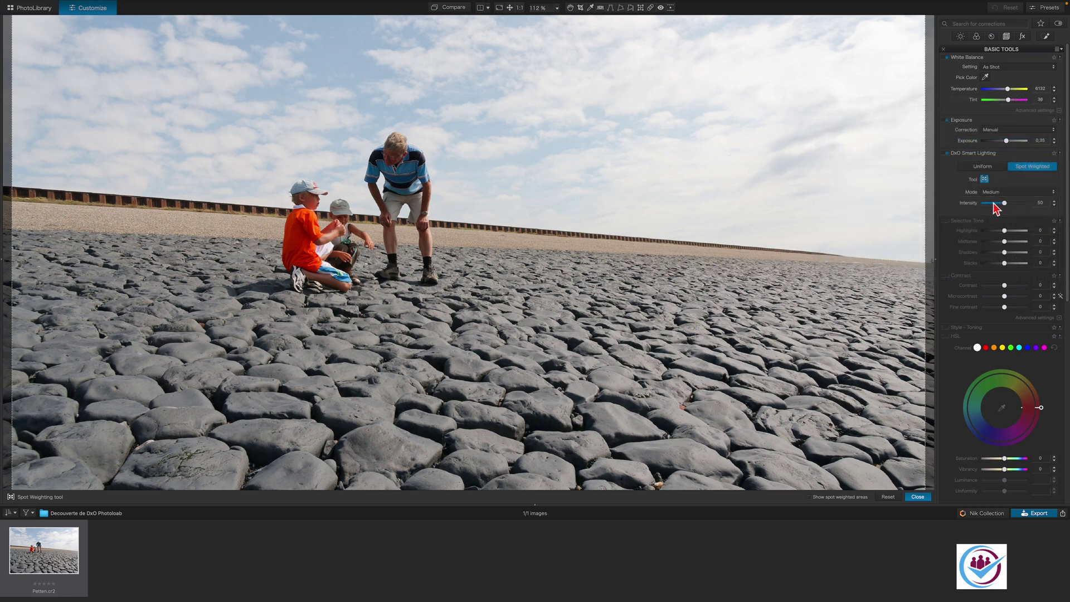
key("Escape")
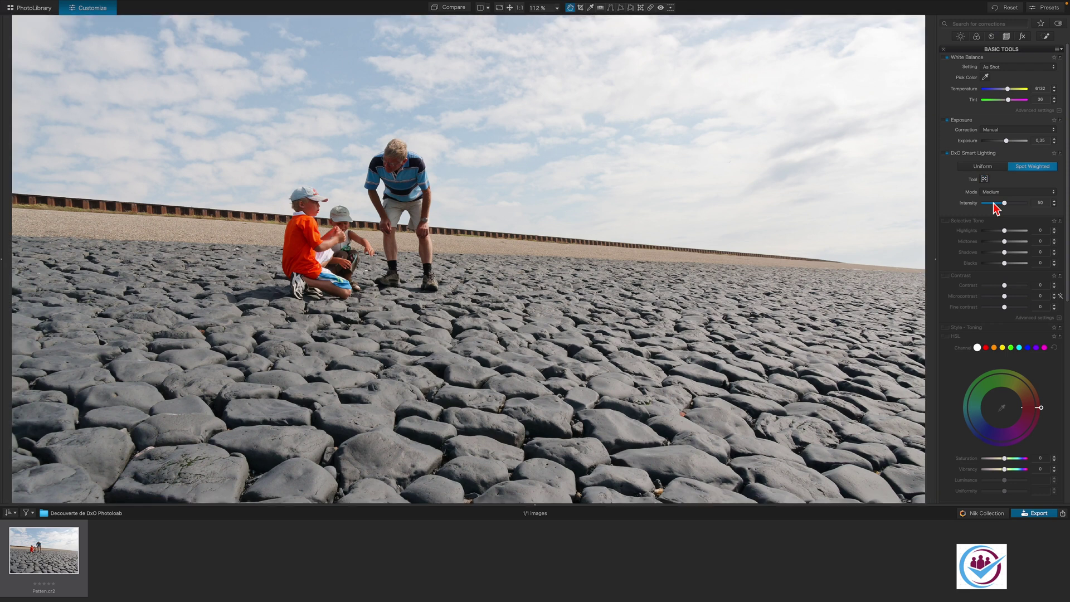
Step: Fit the photo to the viewer, then set Selective Tone Highlights to -25 and Blacks to -20
left_click(509, 8)
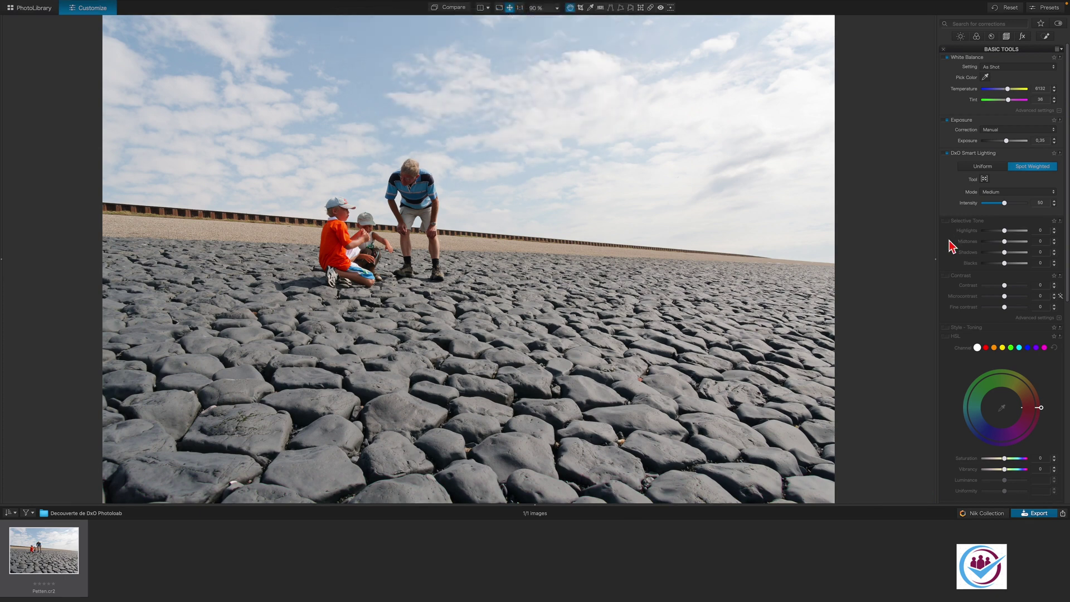
scroll(952, 246, "down", 1)
scroll(952, 246, "down", 2)
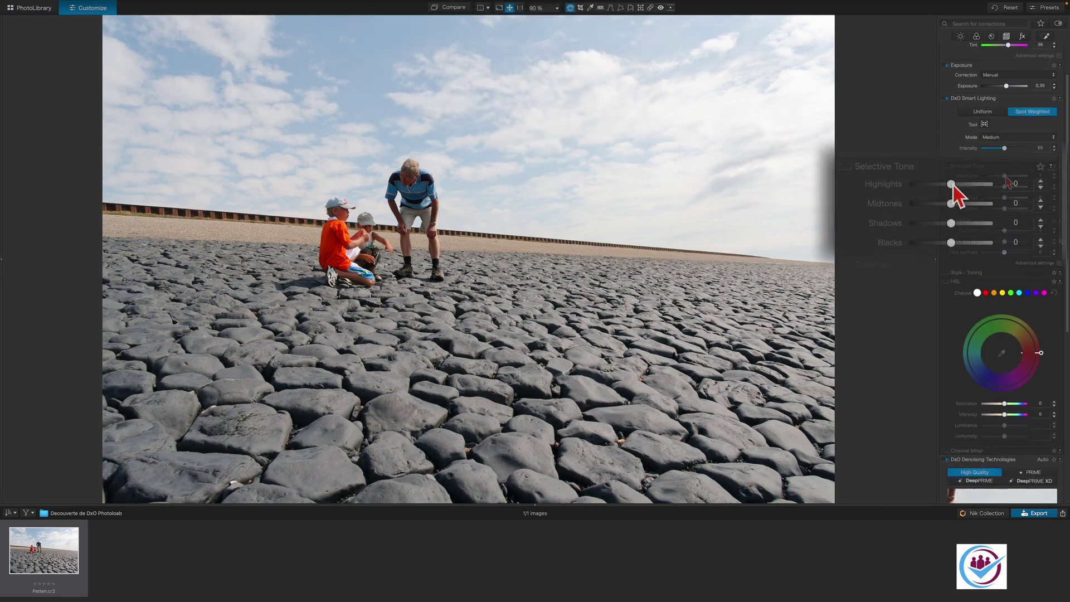
left_click_drag(954, 185, 943, 187)
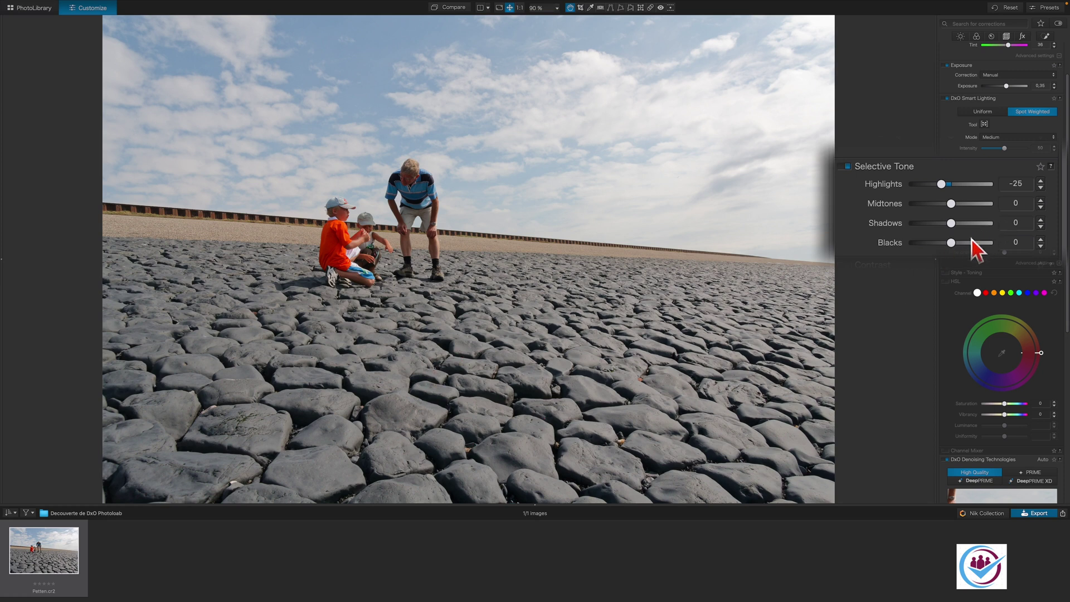
left_click_drag(954, 246, 943, 247)
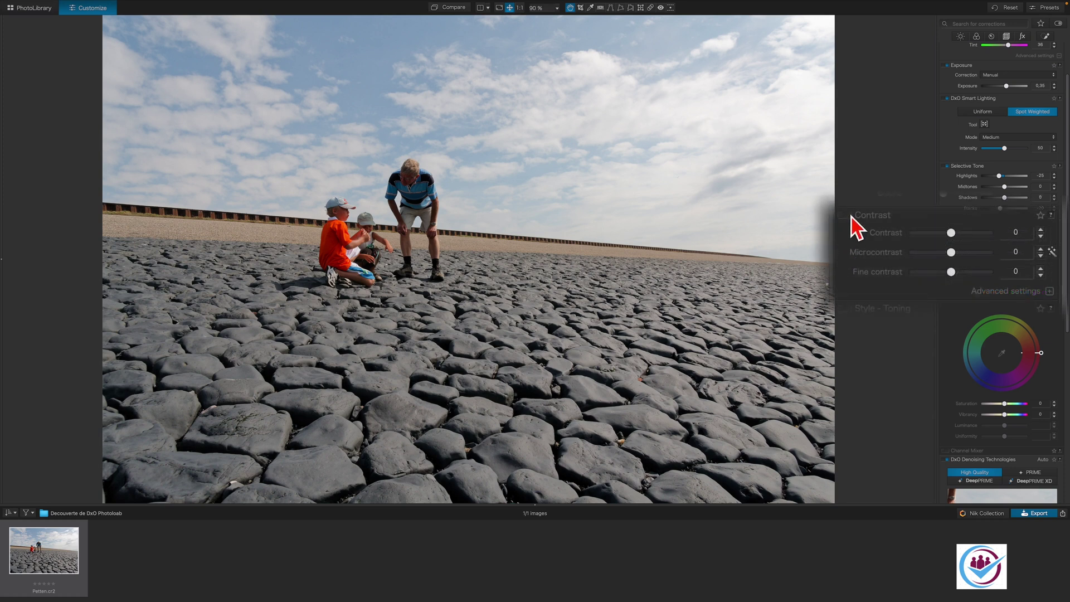
Step: Enable Contrast, try Microcontrast at 100, then reset it to Auto (16)
left_click(847, 216)
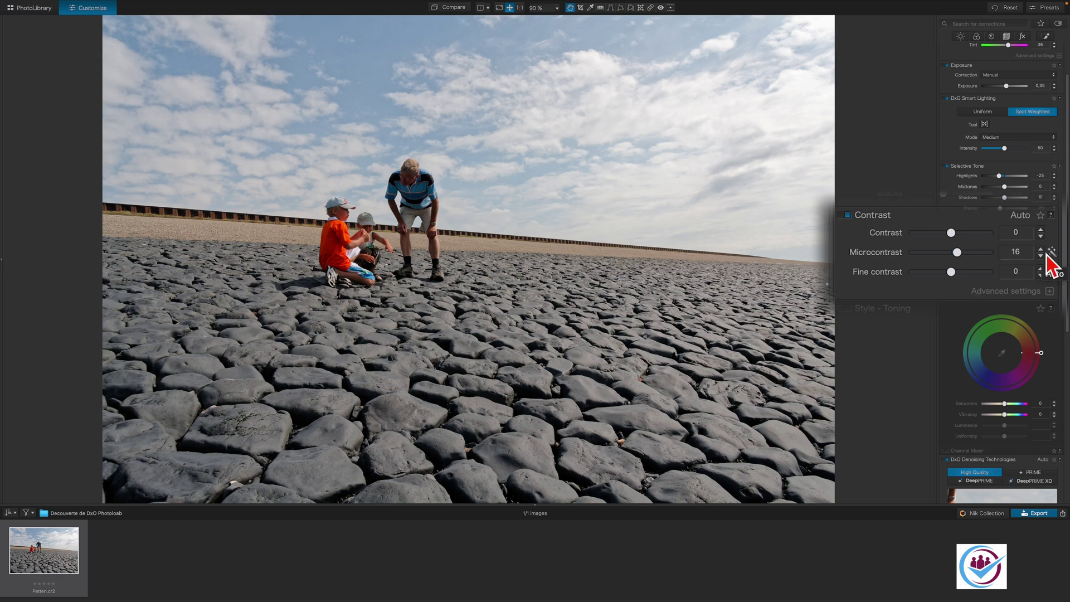
left_click_drag(959, 252, 1006, 252)
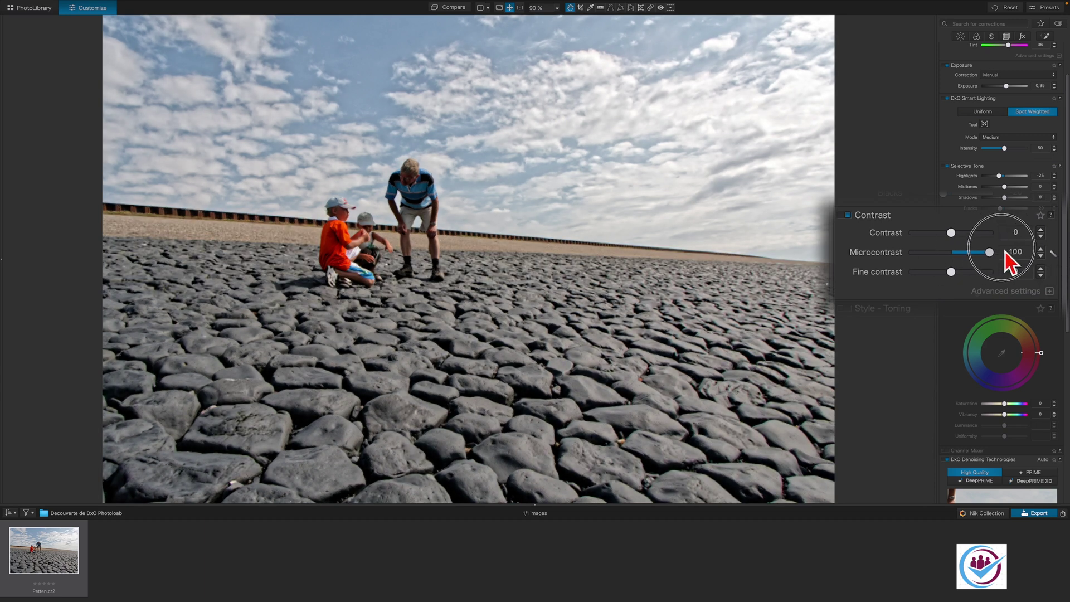
left_click(1052, 252)
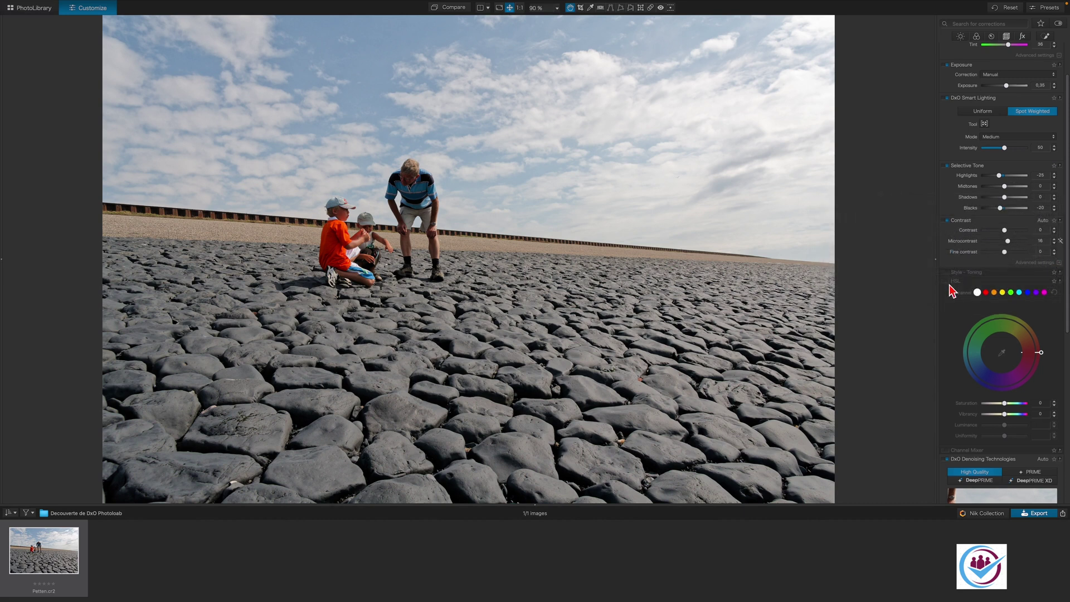
Step: Set HSL Vibrancy to 40 on the All channel, leaving Saturation at 0
scroll(951, 293, "down", 3)
scroll(952, 294, "down", 2)
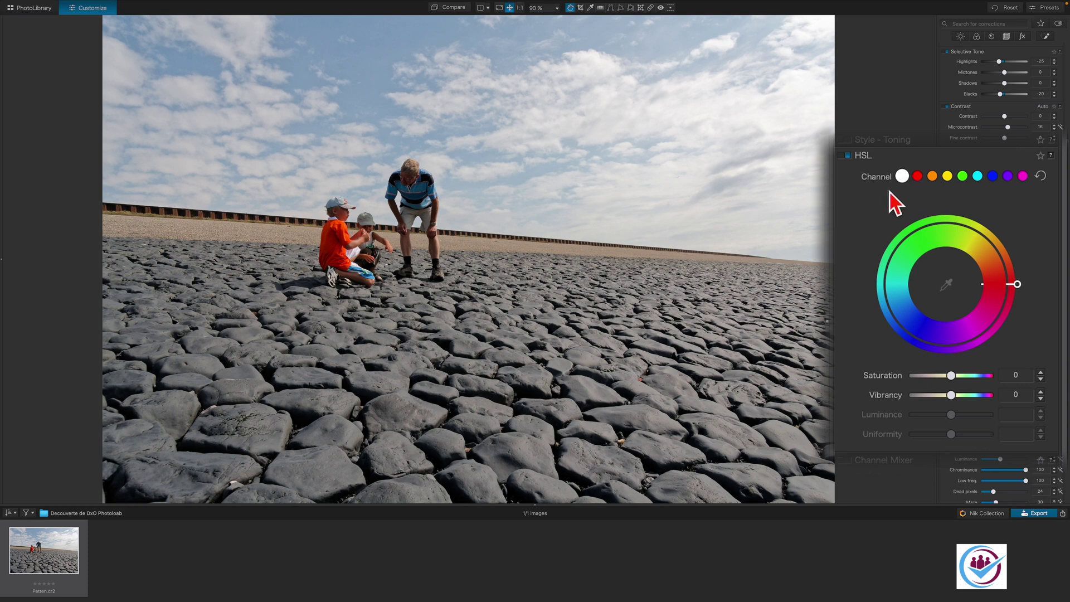
left_click_drag(951, 395, 968, 398)
scroll(342, 248, "up", 2)
scroll(324, 241, "up", 3)
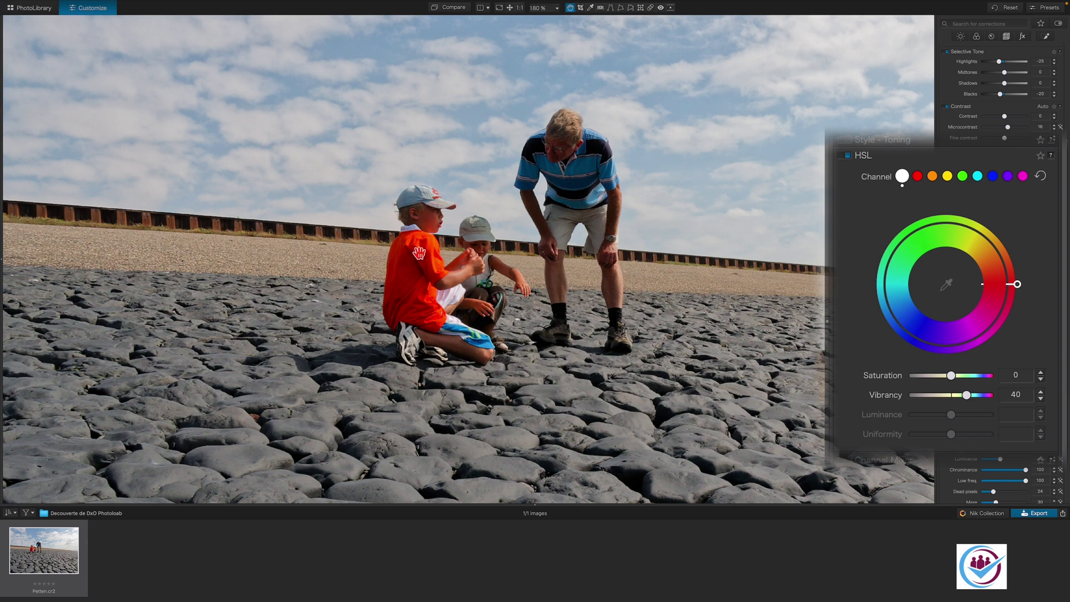
Step: Sample the boy's orange shirt in the Red HSL channel and set Saturation -20, Luminance -10
left_click(917, 176)
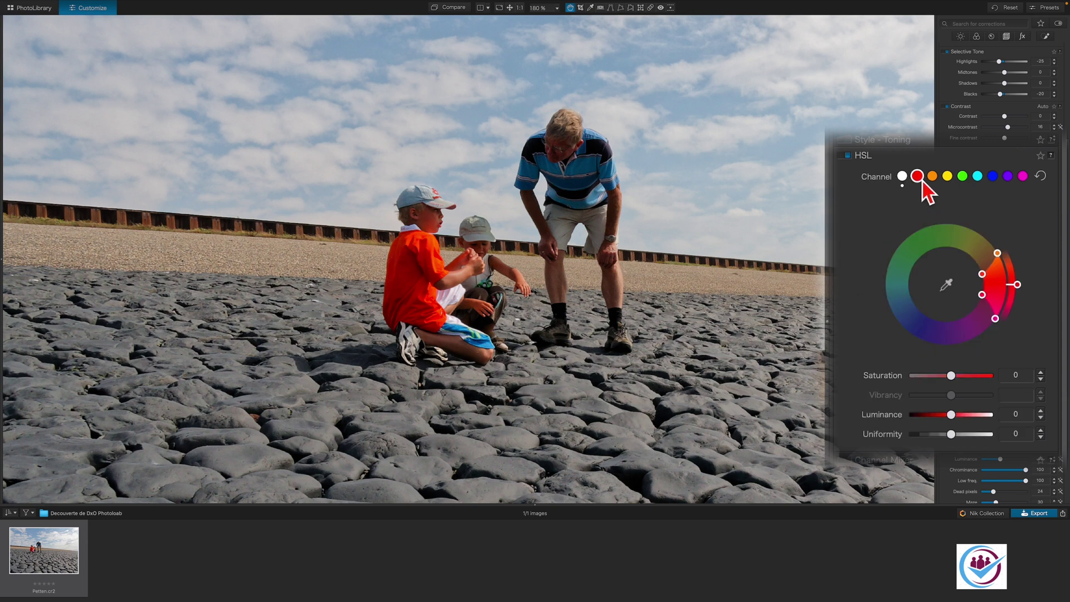
left_click(948, 285)
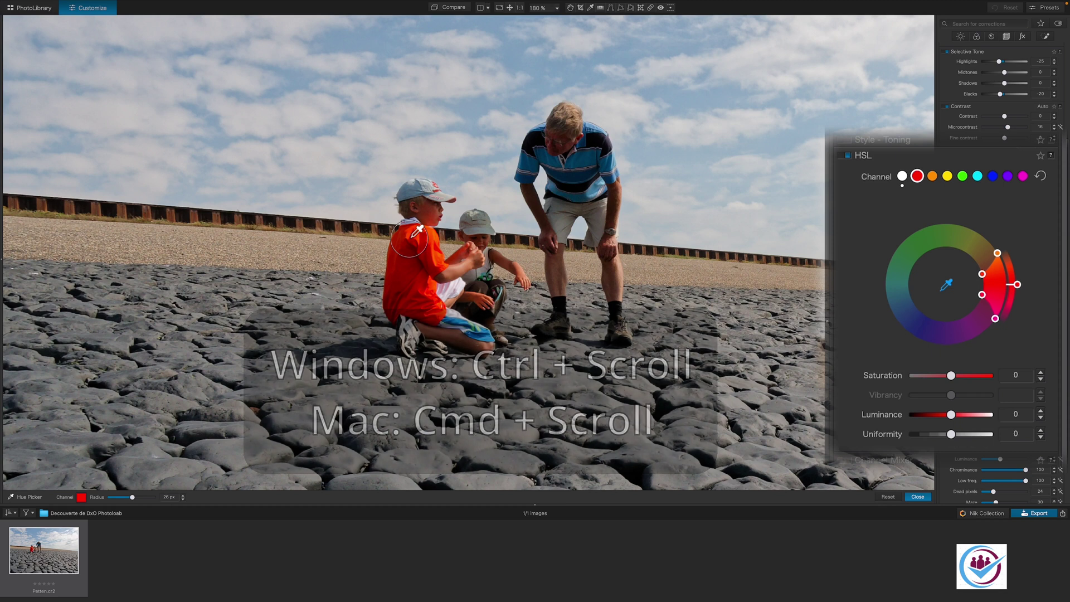
scroll(416, 233, "down", 1)
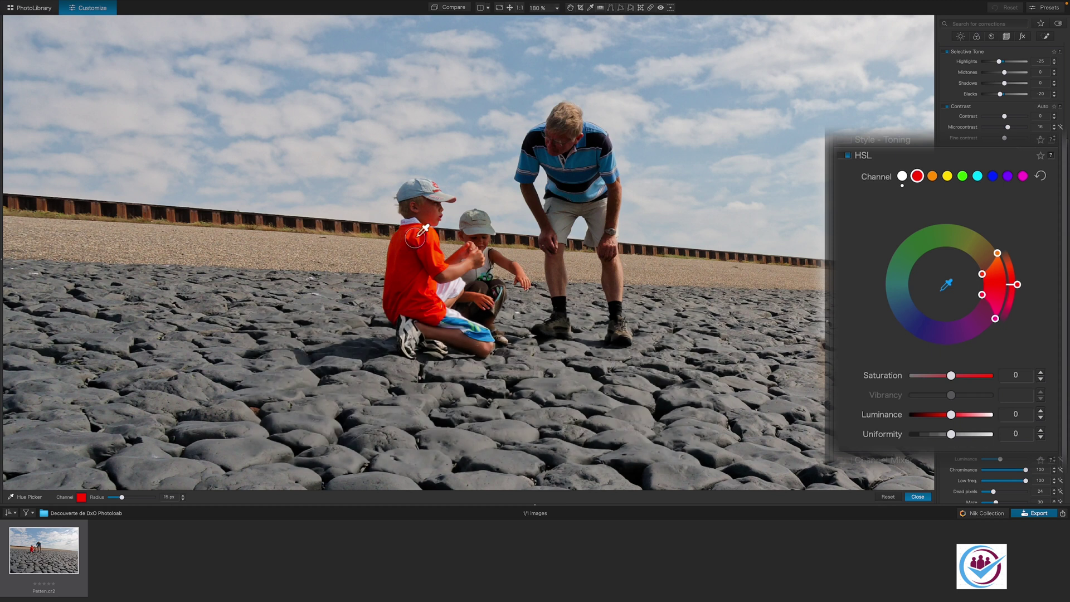
left_click(417, 235)
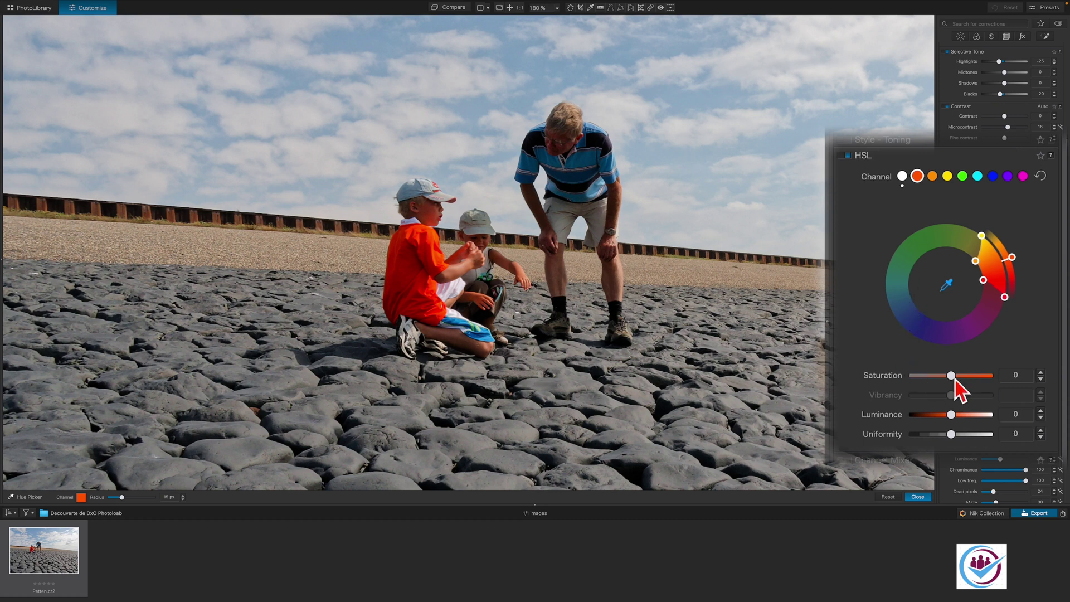
left_click_drag(953, 381, 944, 381)
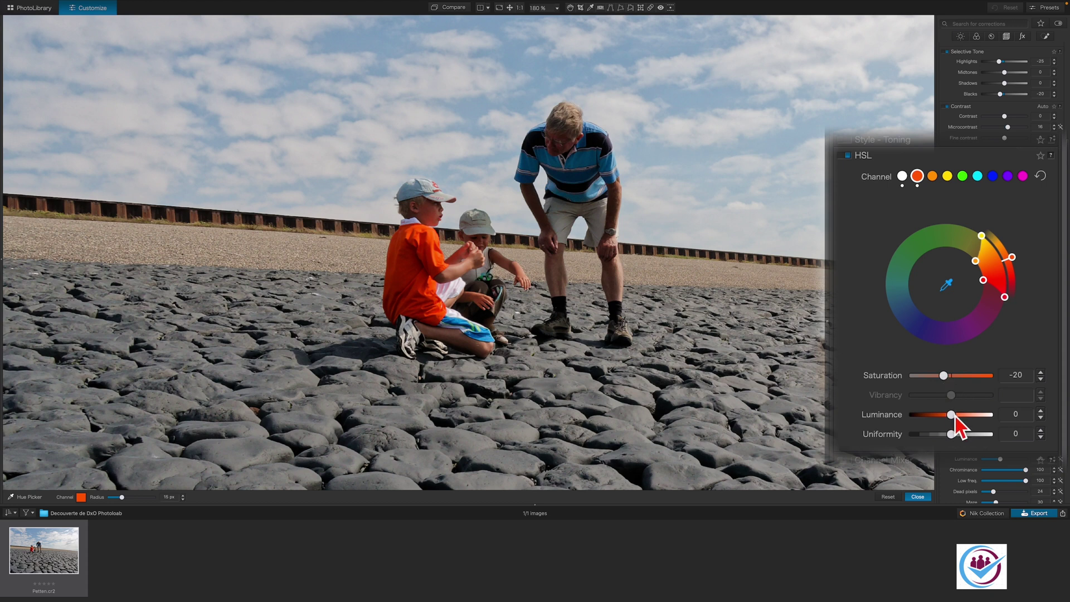
left_click_drag(955, 415, 949, 416)
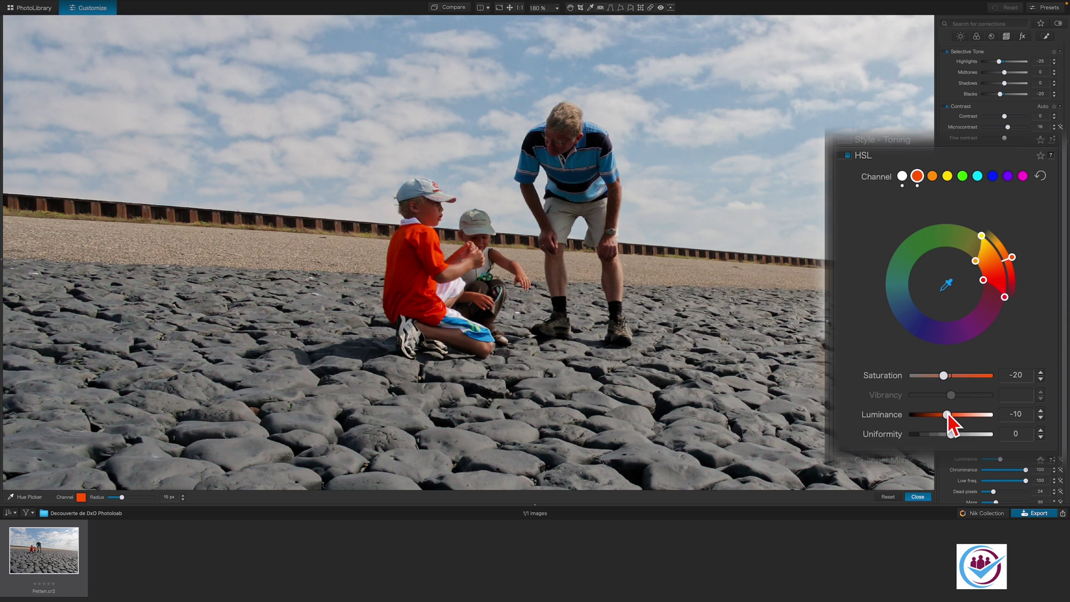
key("Escape")
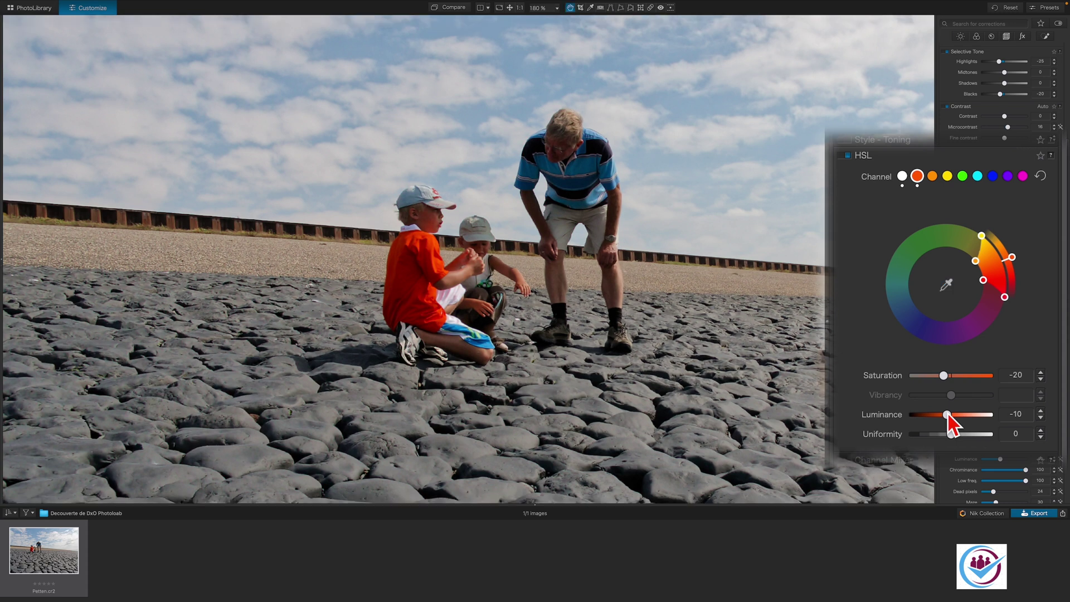
Step: Fit the photo to the viewer and check High Quality denoising (luminance 40, chrominance 100)
left_click(509, 7)
scroll(962, 340, "down", 3)
scroll(962, 340, "down", 1)
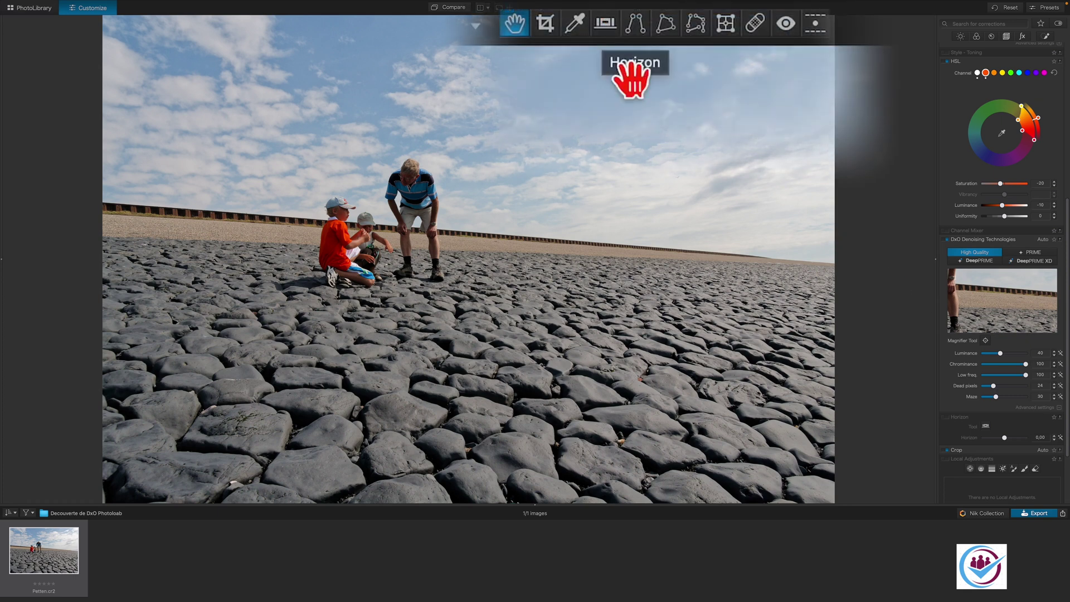
Step: Enable auto Horizon, then draw a reference line along the seawall for a -2.09 correction
scroll(970, 362, "down", 3)
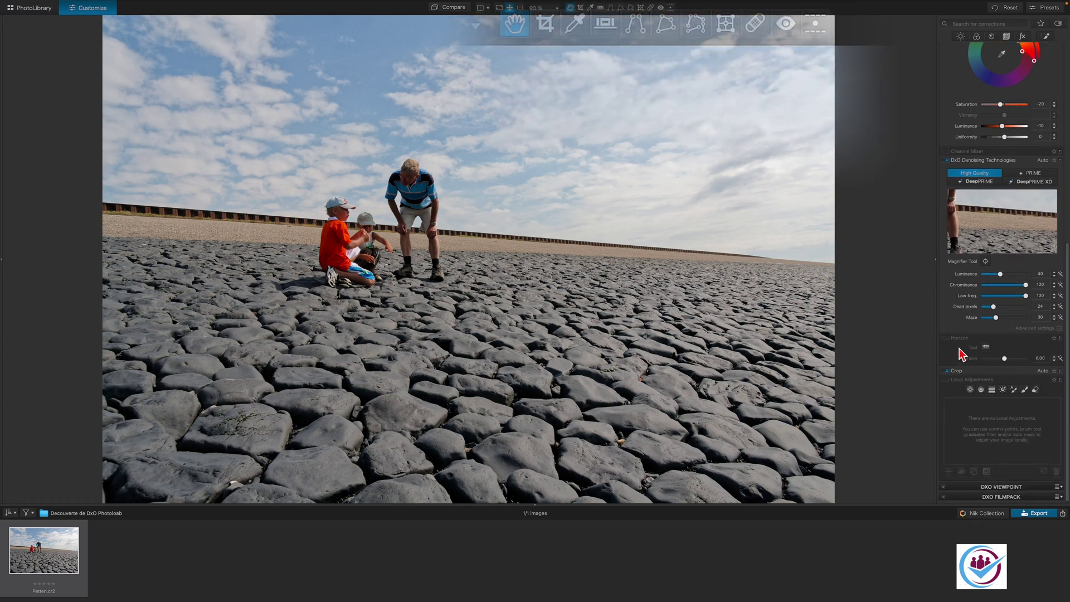
left_click(848, 332)
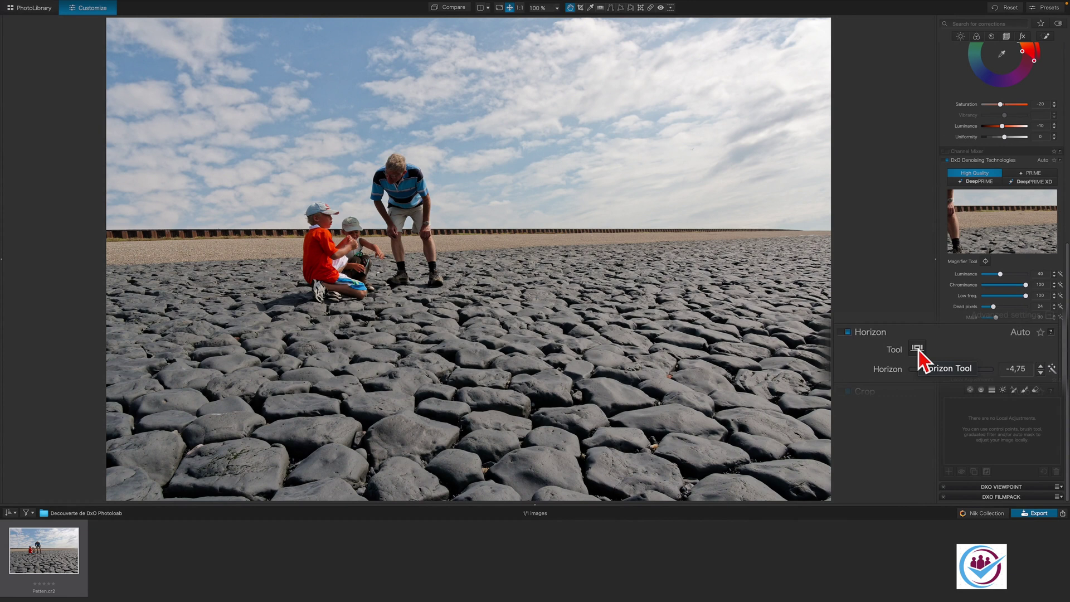
left_click(918, 351)
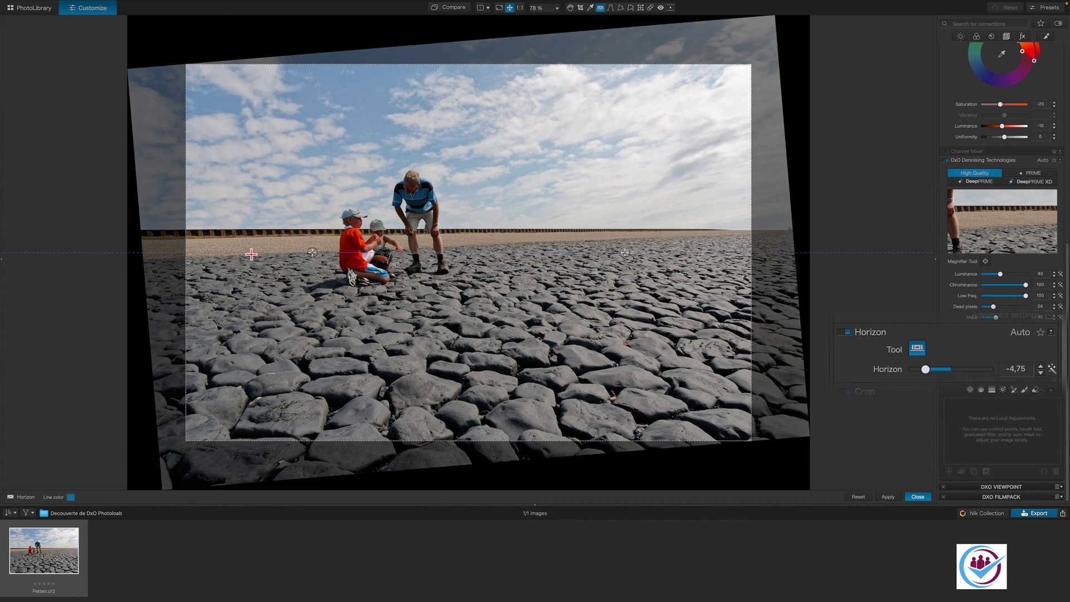
left_click_drag(252, 254, 617, 238)
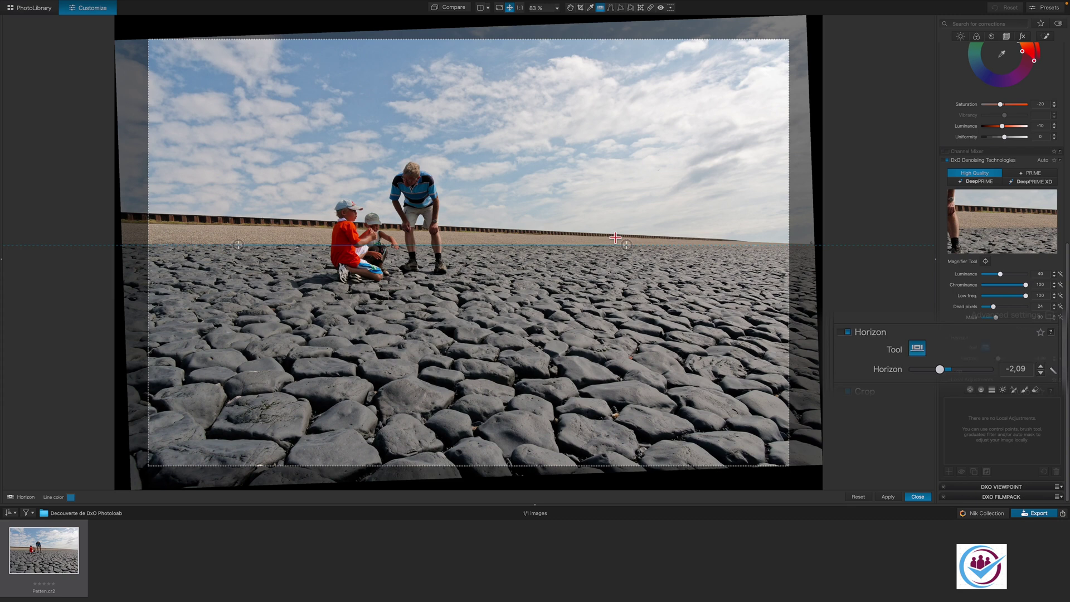
key("Return")
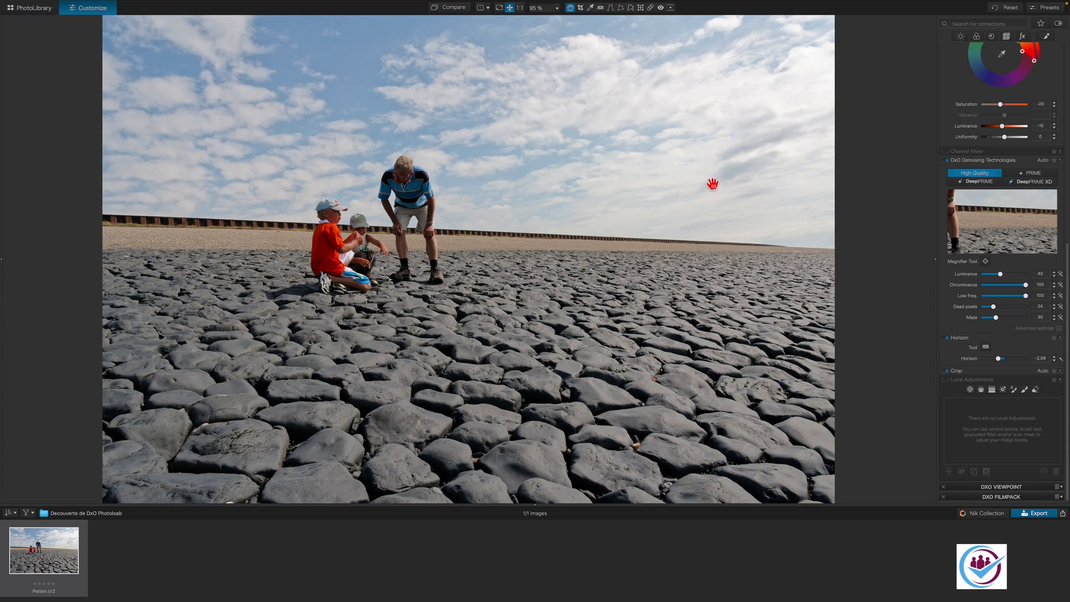
Step: Add a graduated filter rising from the bottom over the cobblestones, with Blur intensity 8
left_click(1047, 37)
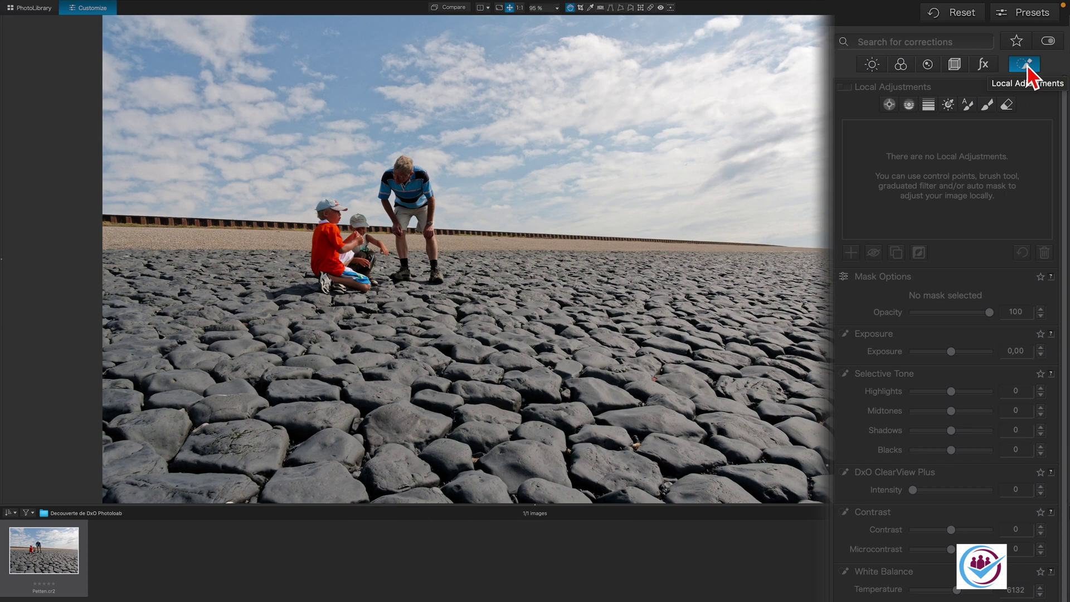
left_click(929, 106)
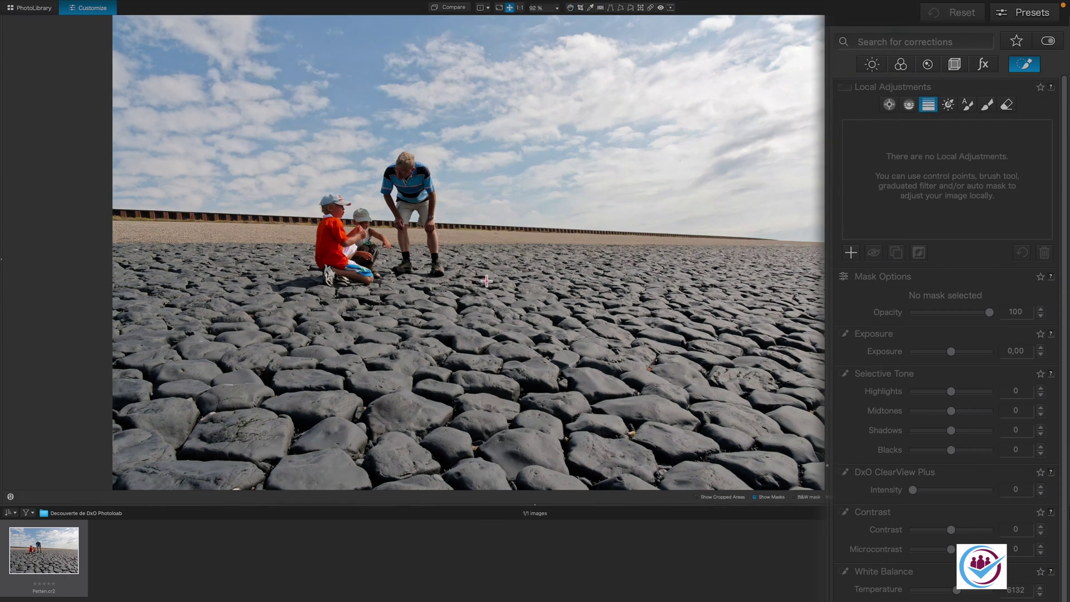
left_click_drag(459, 418, 458, 309)
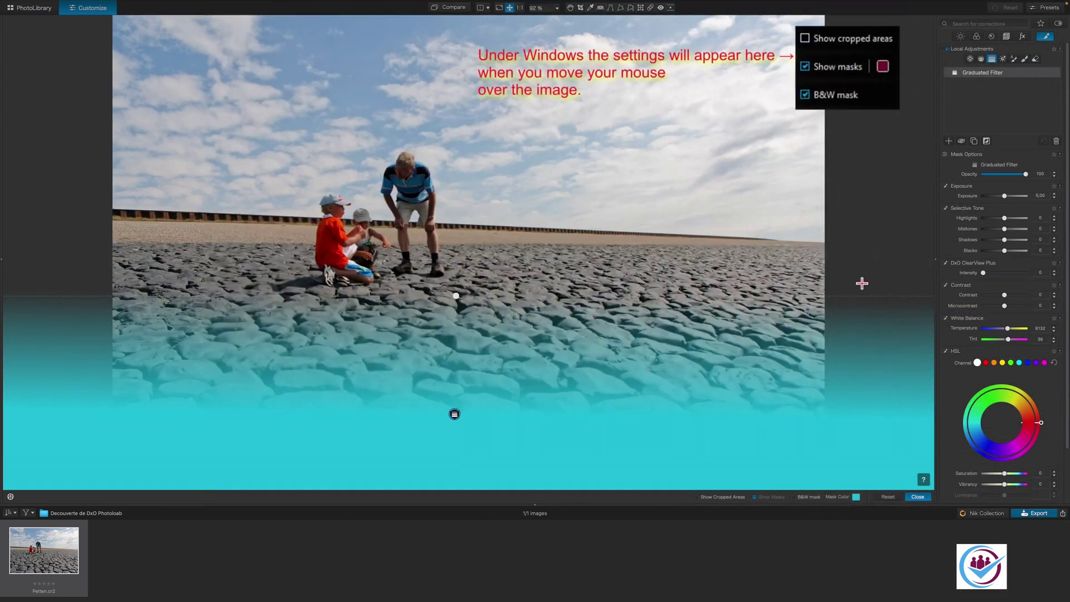
scroll(1028, 312, "down", 2)
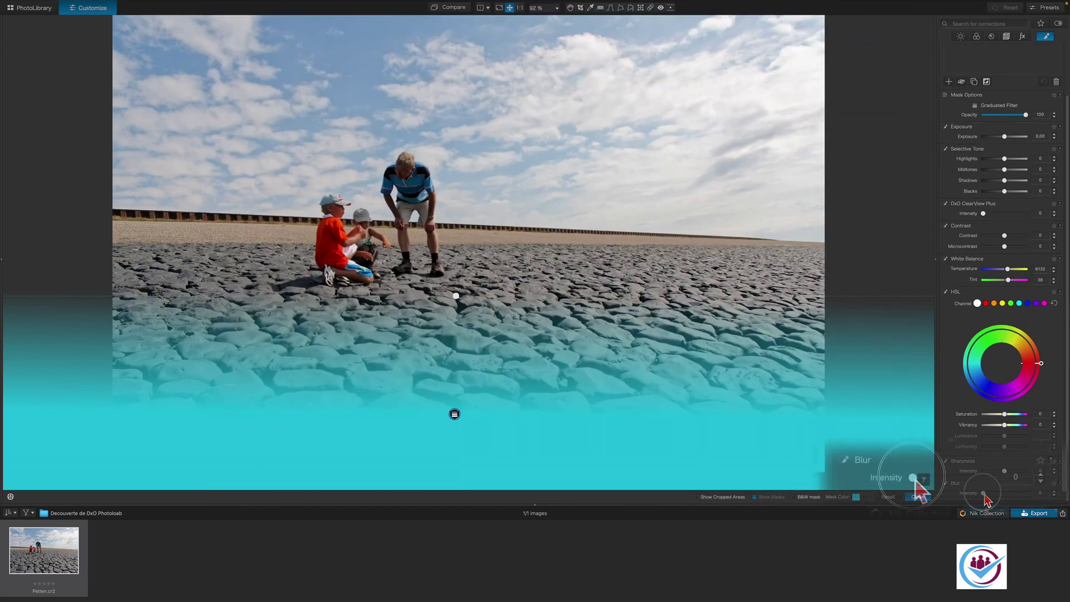
left_click_drag(984, 494, 991, 495)
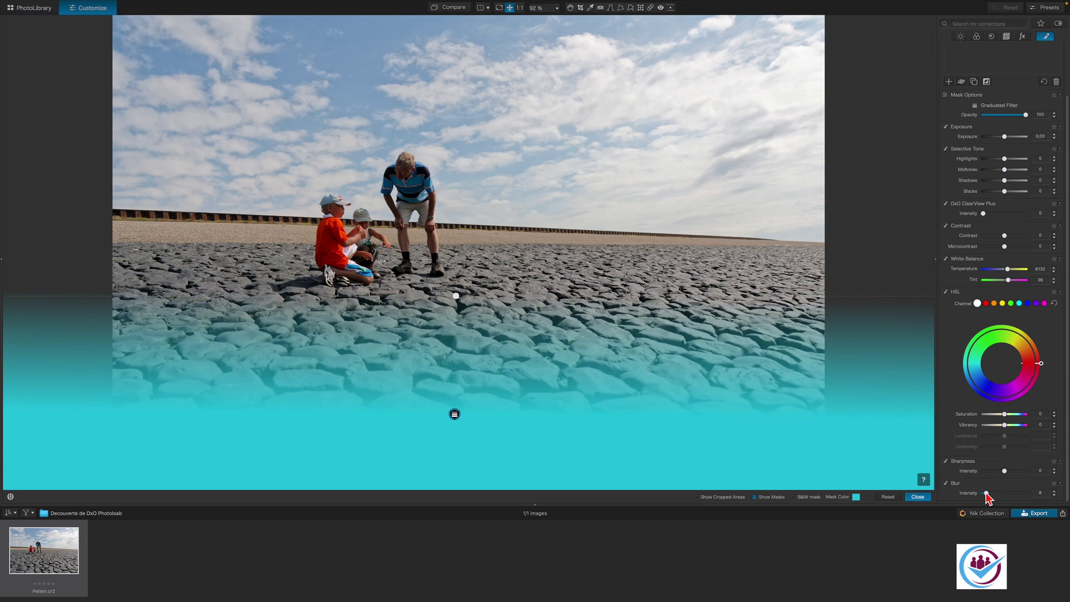
Step: Finish the graduated filter and toggle it off and on to compare
left_click(916, 498)
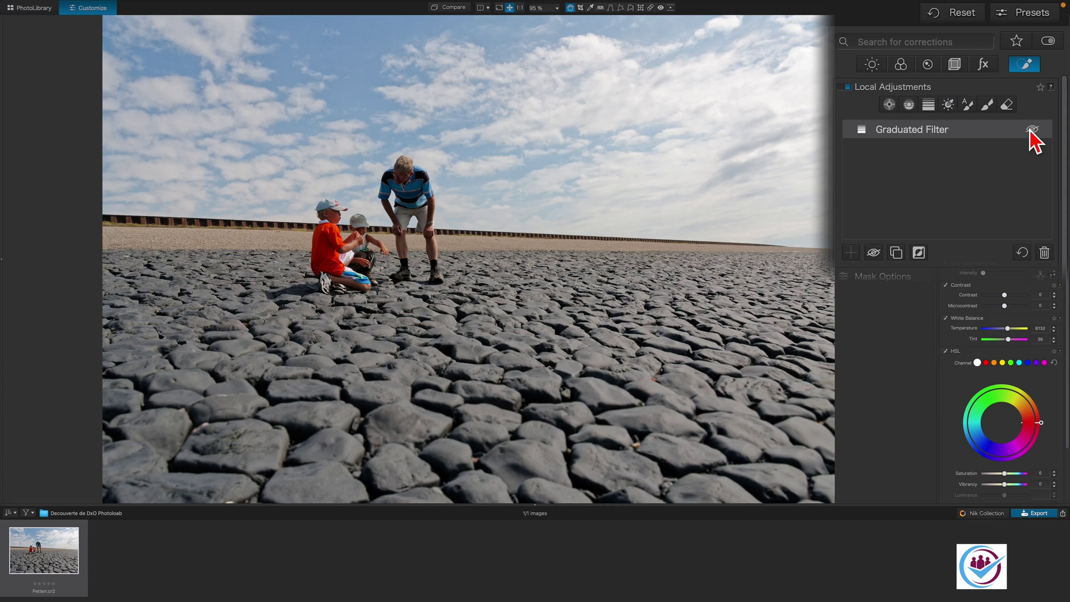
left_click(1031, 130)
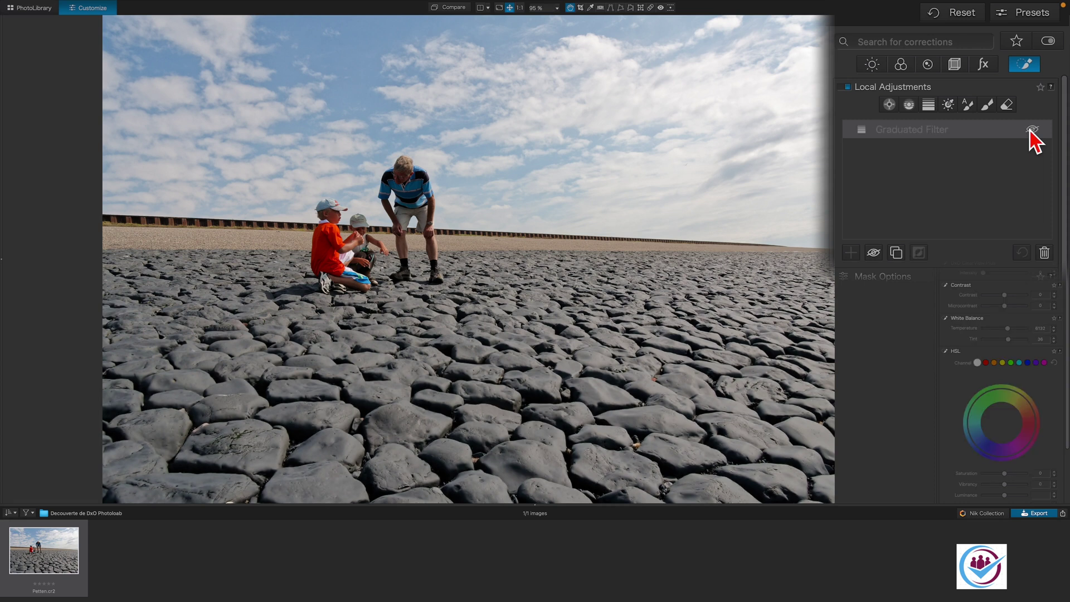
left_click(1031, 131)
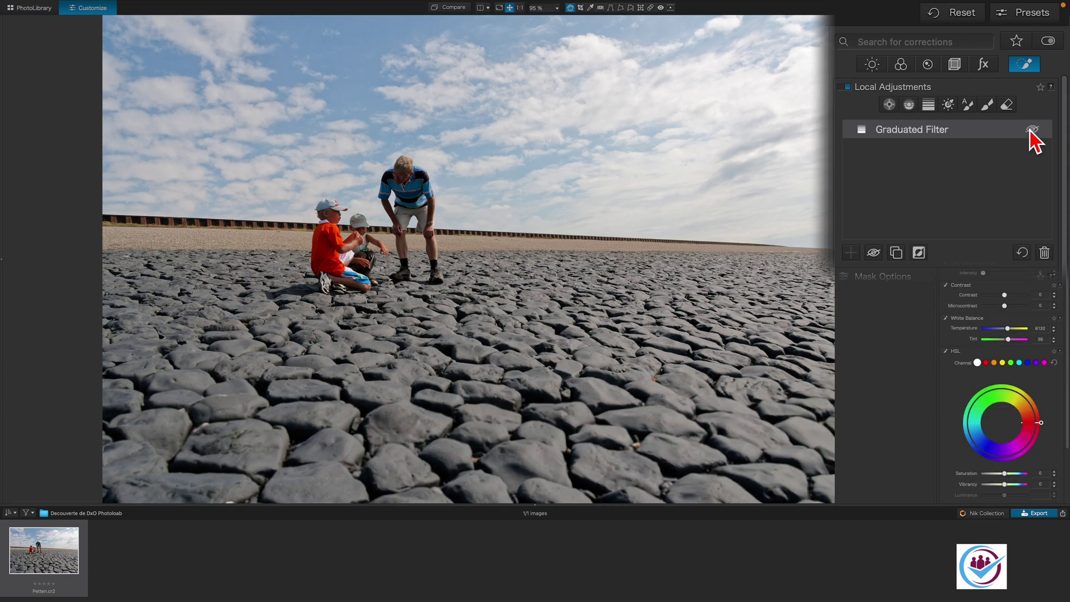
Step: Rename the graduated filter correction to 'Foreground blur'
double_click(950, 131)
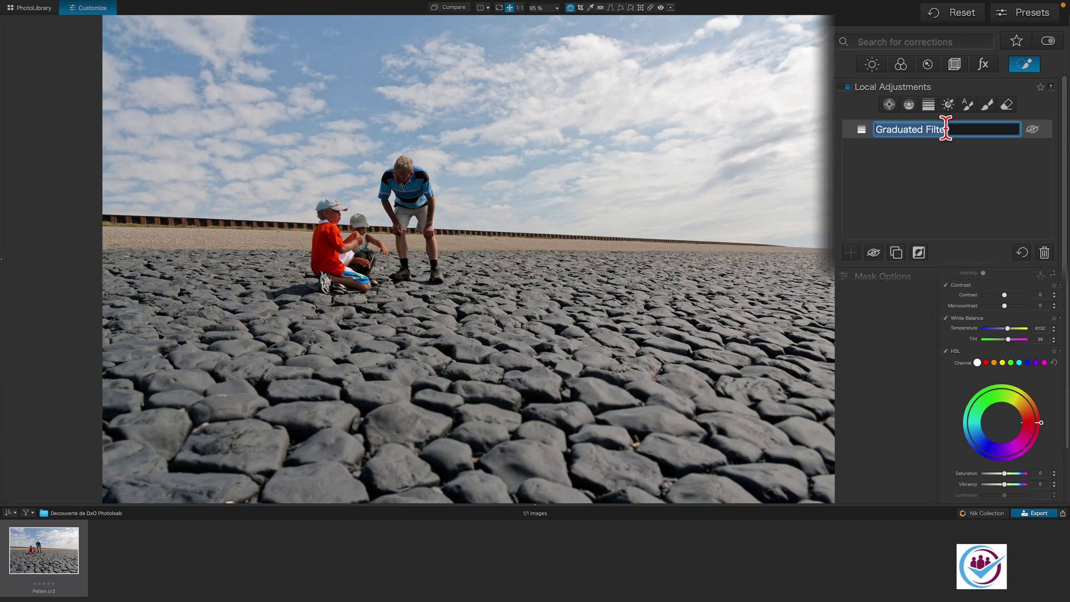
type("F")
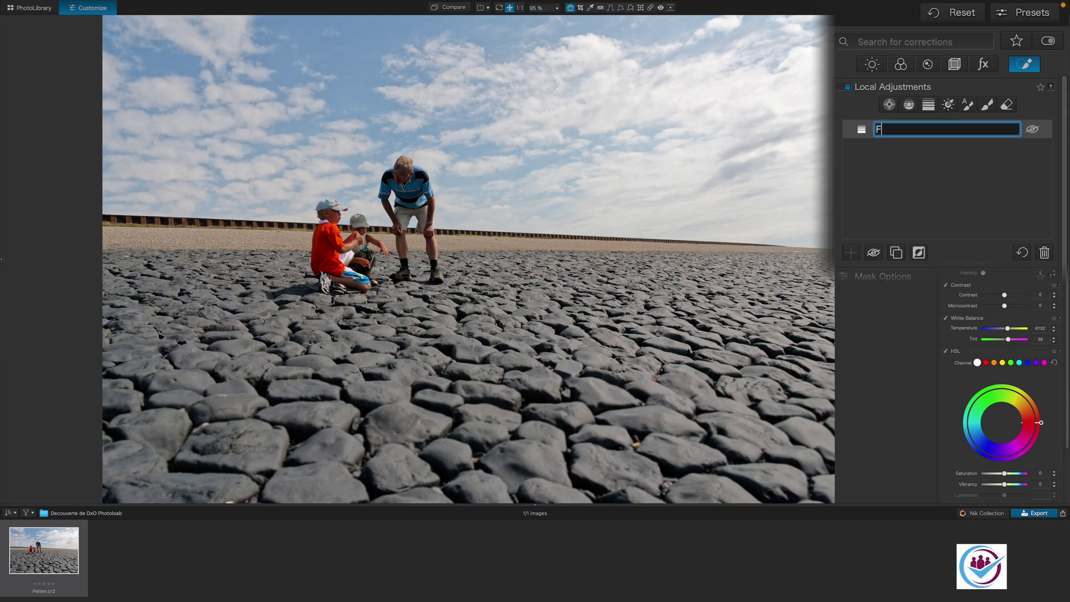
type("oreground blur")
key("Return")
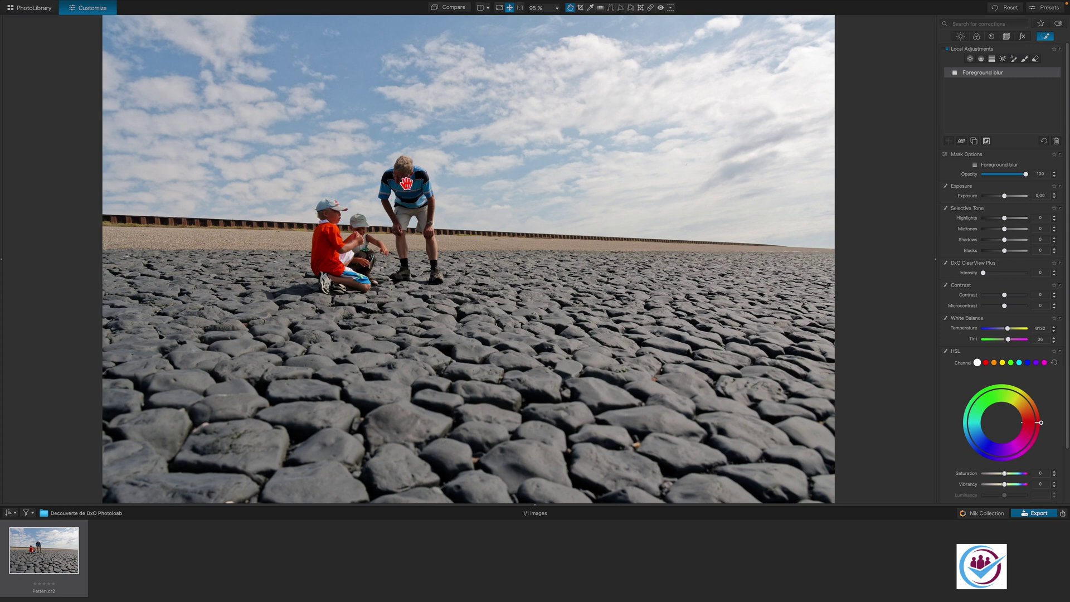
Step: Place and enlarge a control point over the grandfather's head and shirt, showing its B&W mask
scroll(407, 183, "up", 5)
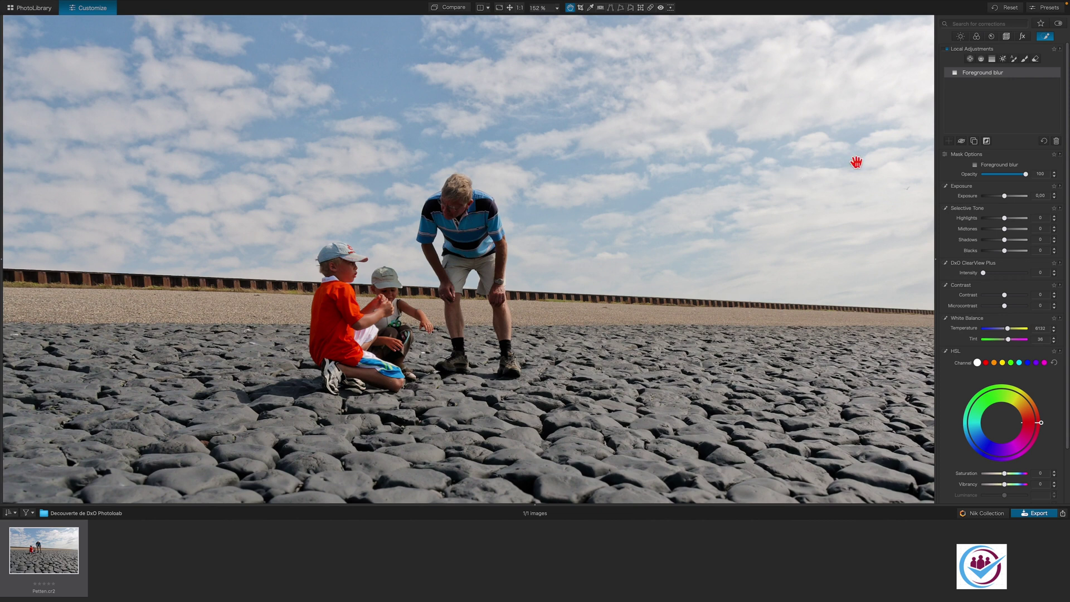
left_click(970, 58)
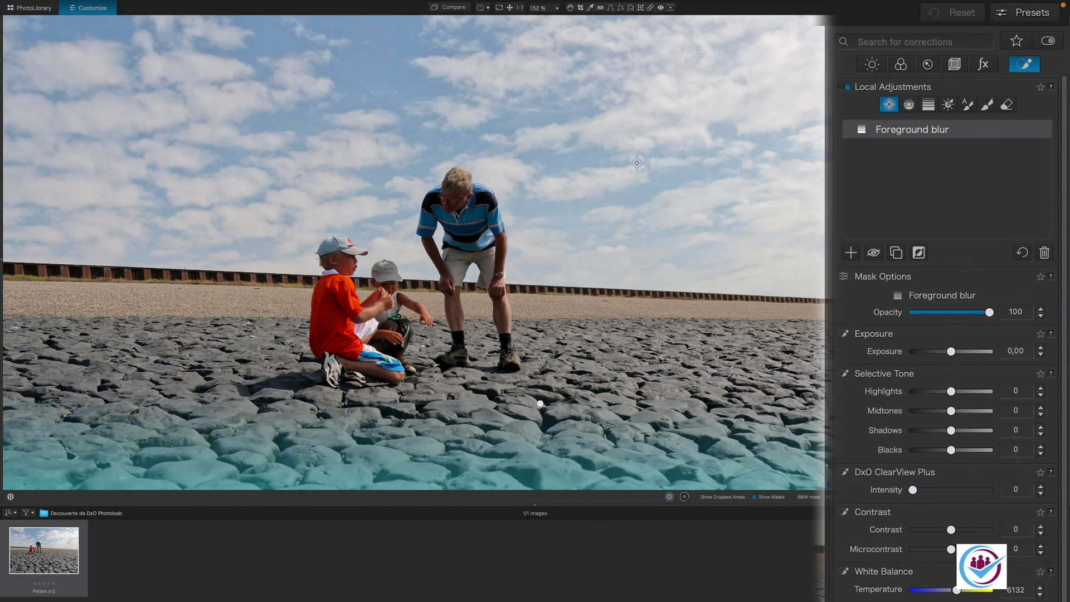
left_click(454, 202)
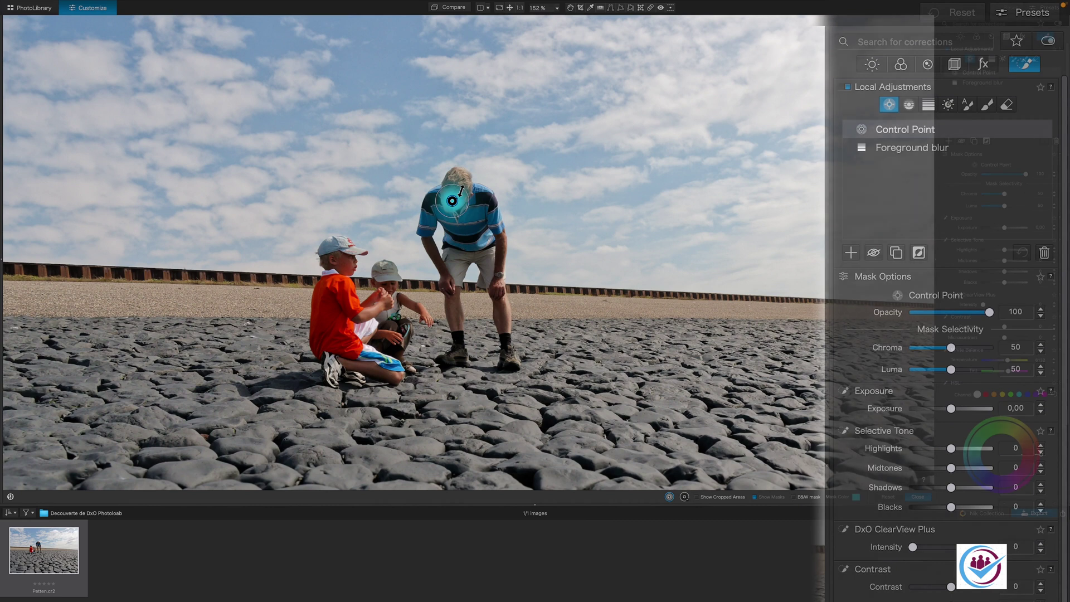
left_click_drag(466, 180, 473, 168)
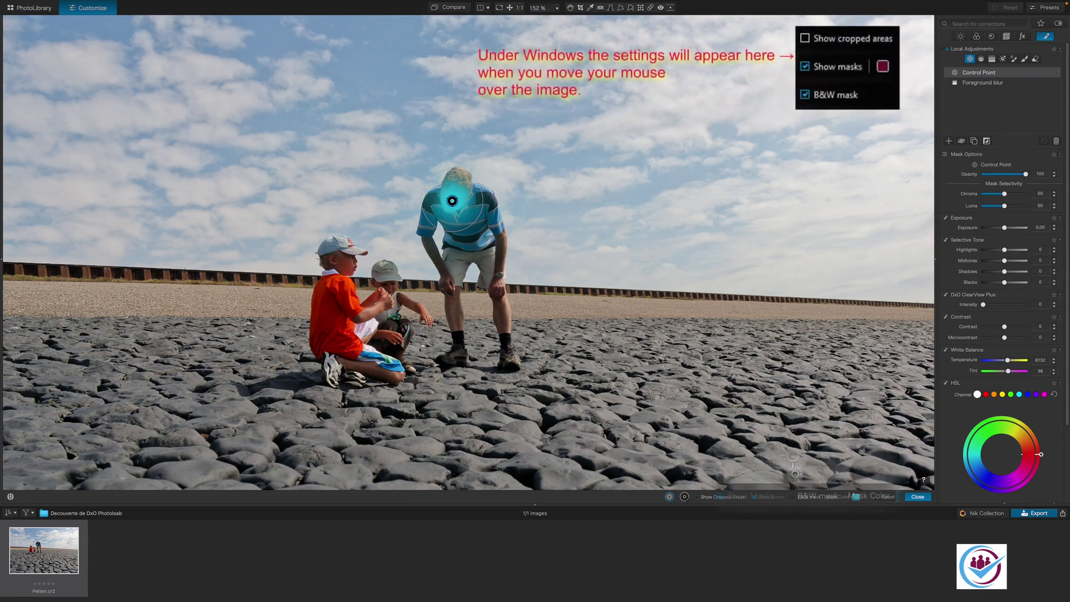
left_click(790, 496)
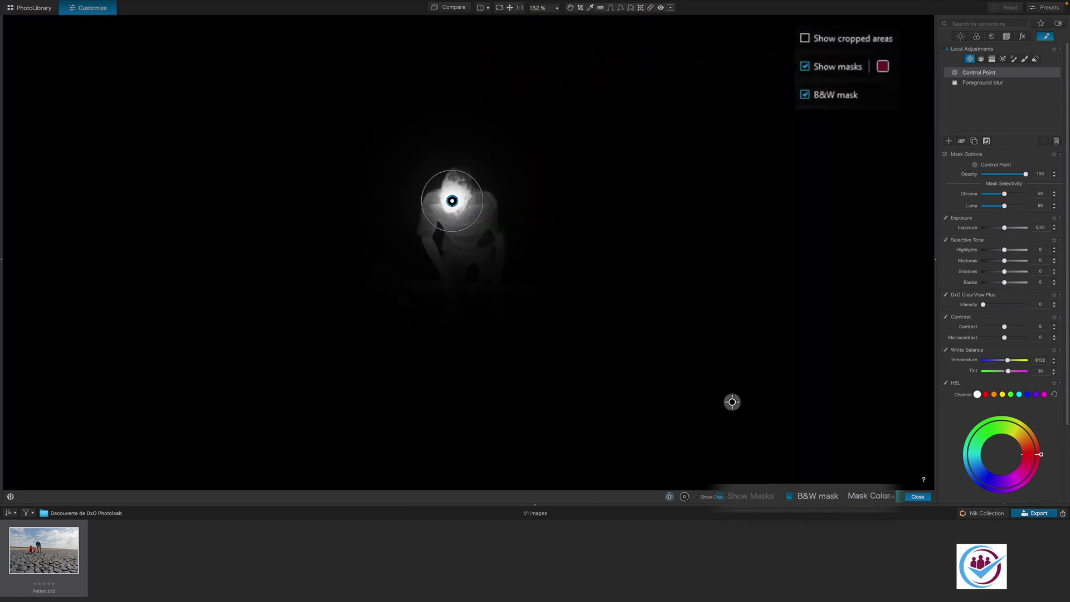
left_click_drag(452, 201, 453, 198)
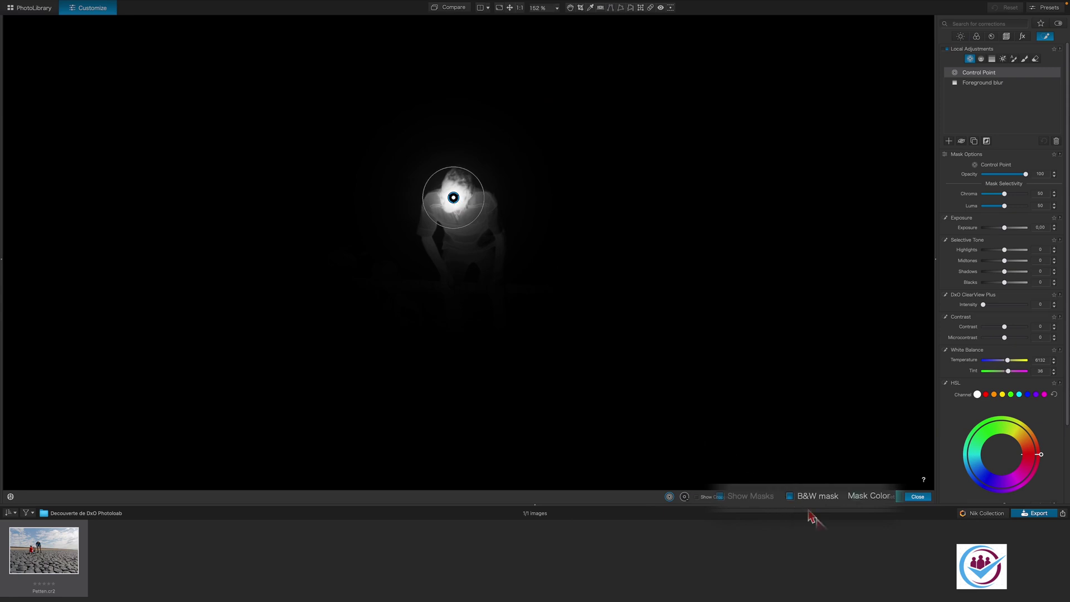
Step: Return to the colour view and raise the control point's Exposure to 0.50
left_click(793, 497)
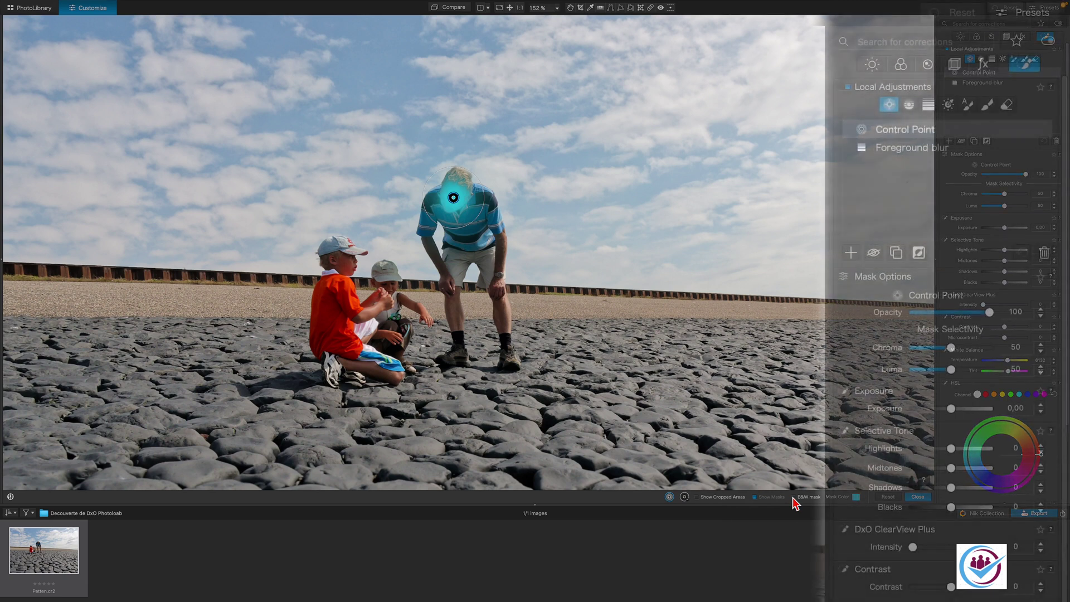
key("Escape")
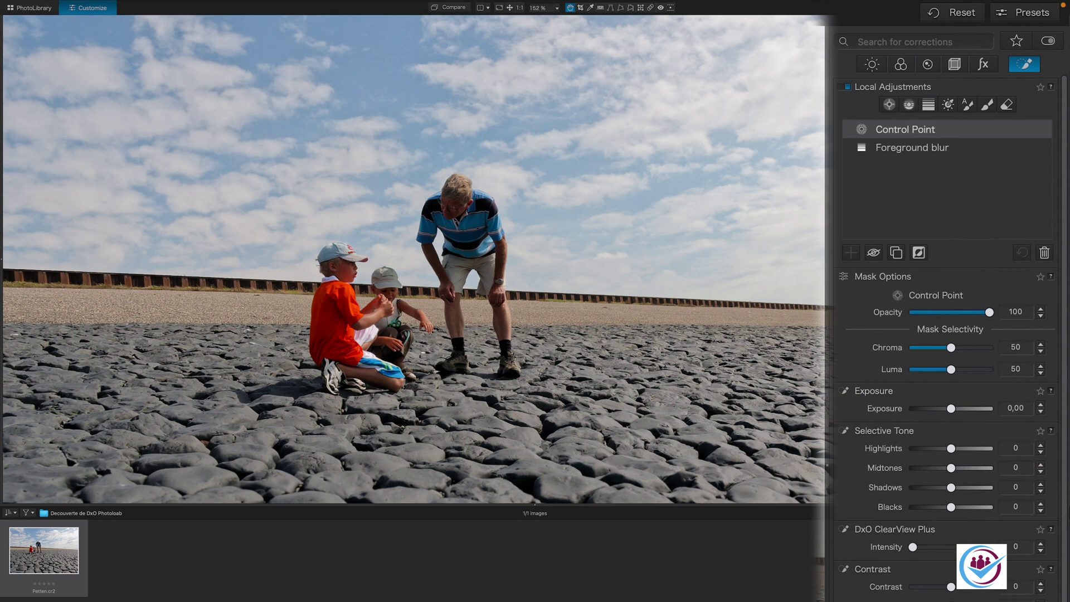
left_click_drag(952, 408, 956, 408)
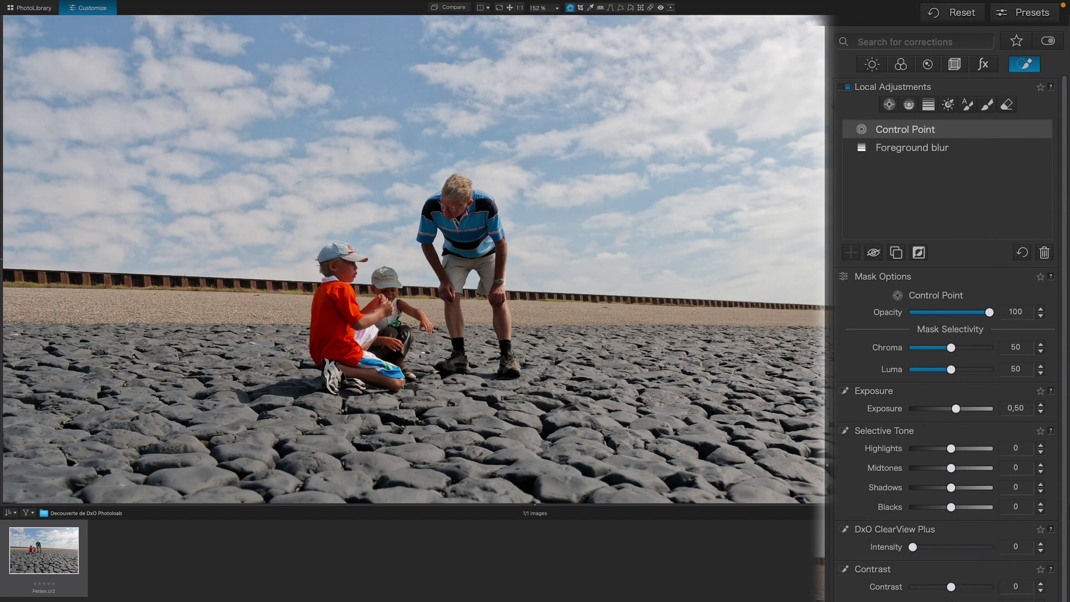
Step: Fit the photo in the view and toggle the face correction off and on to compare
left_click(510, 8)
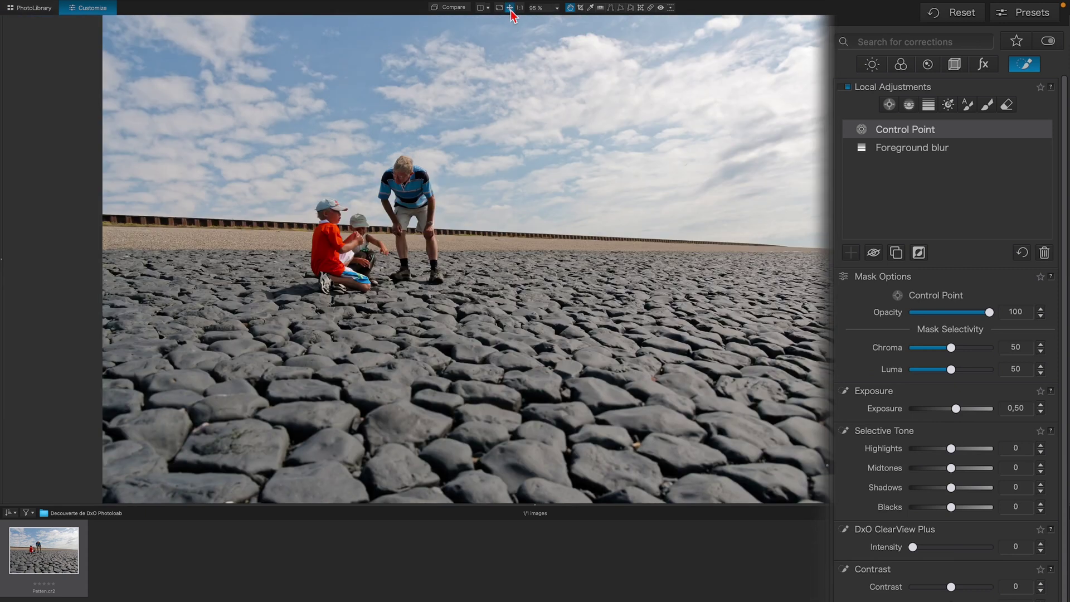
mouse_move(1000, 156)
left_click(1033, 130)
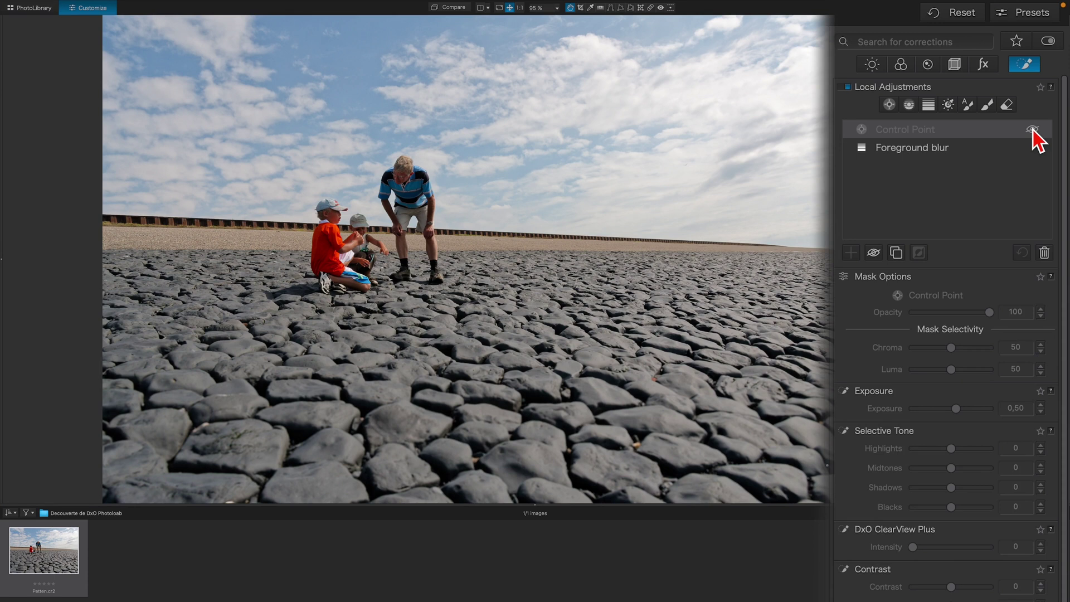
left_click(1032, 130)
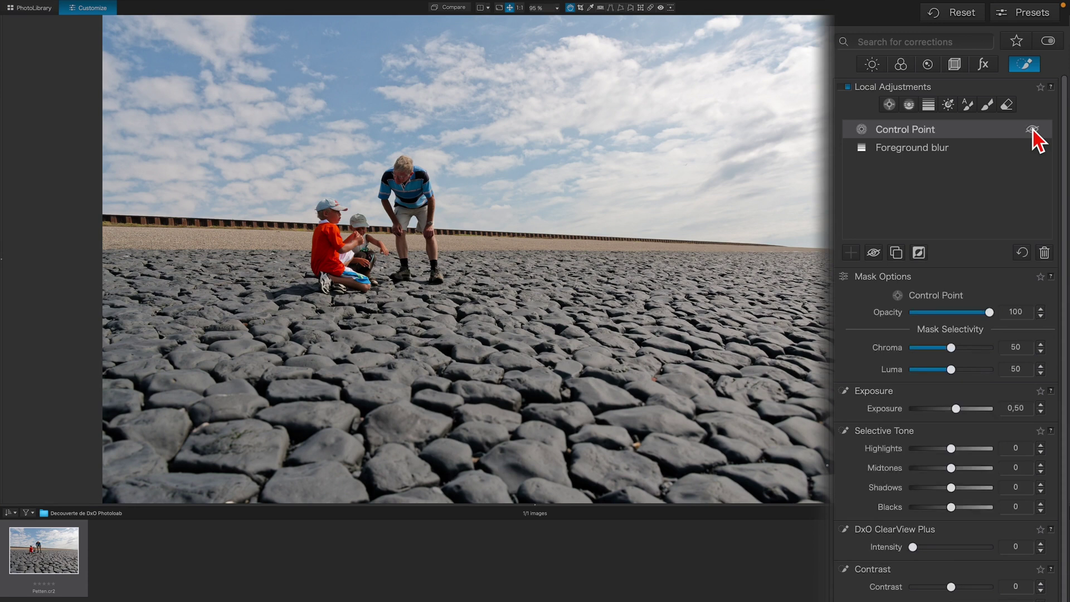
Step: Rename the control point correction to 'Face' and compare with local adjustments off and on
double_click(910, 129)
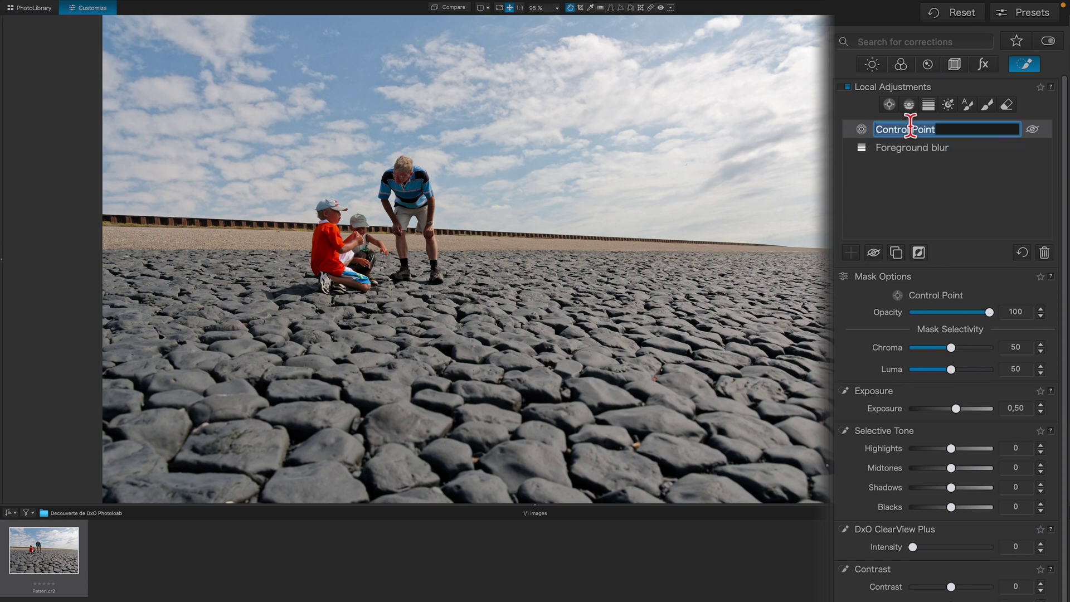
type("Face")
key("Return")
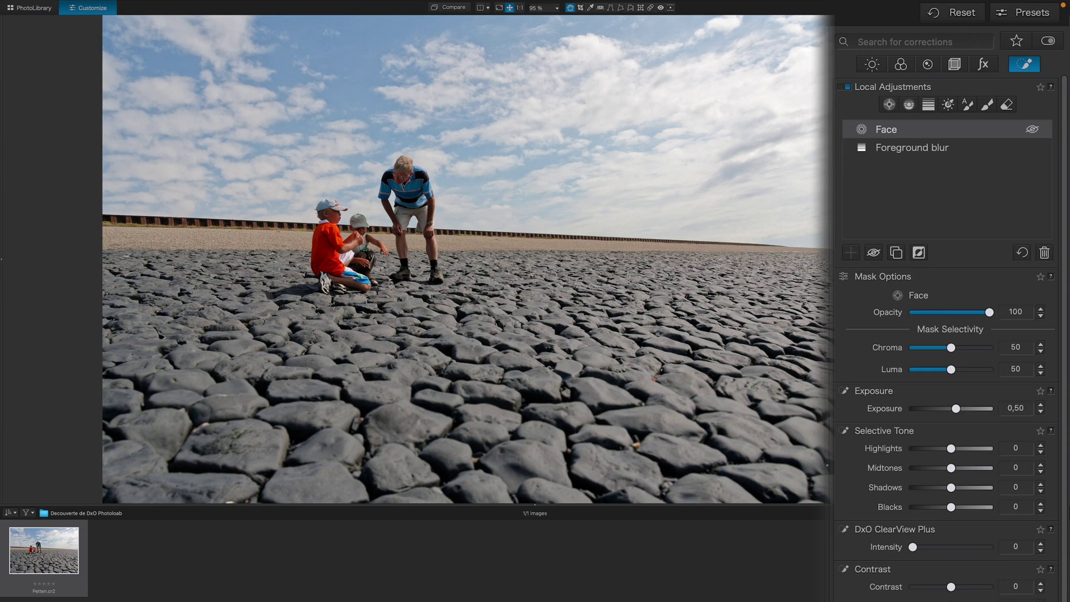
left_click(847, 87)
left_click(847, 87)
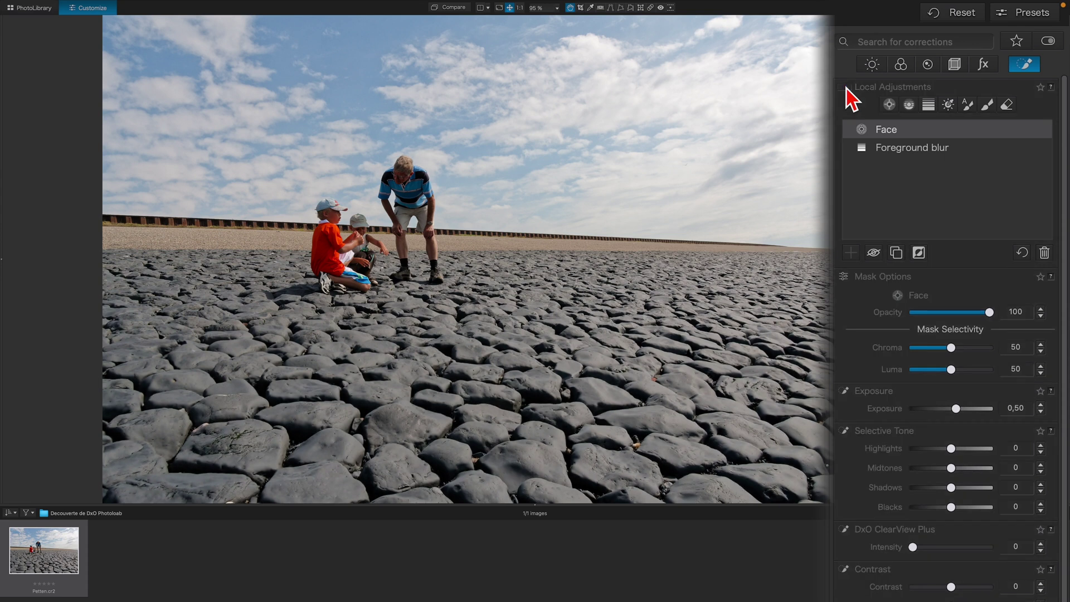
left_click(847, 87)
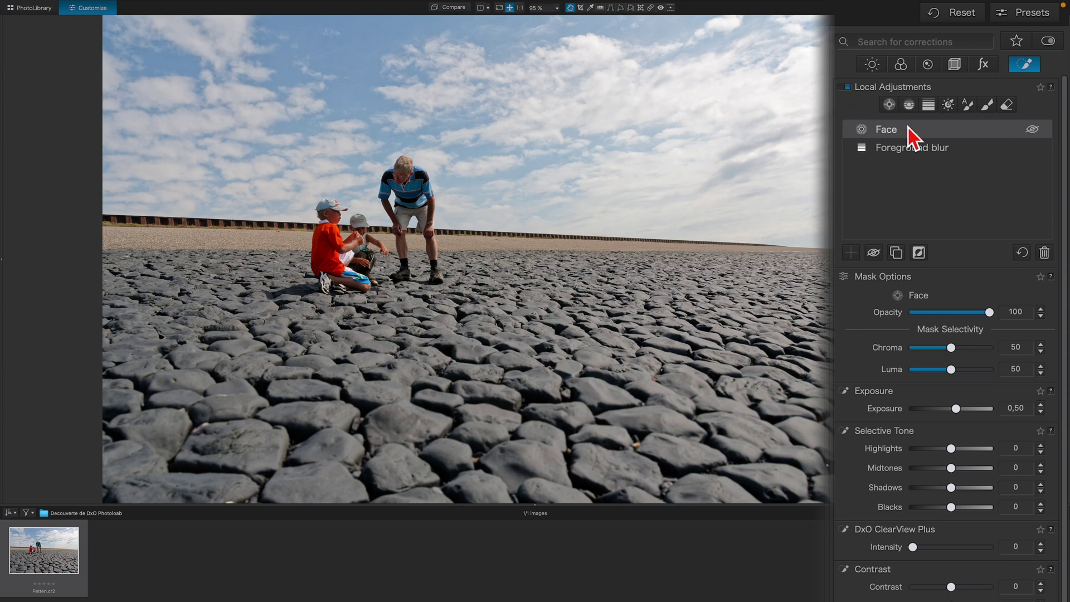
Step: Lower the Foreground blur correction's Shadows to -10
left_click(944, 160)
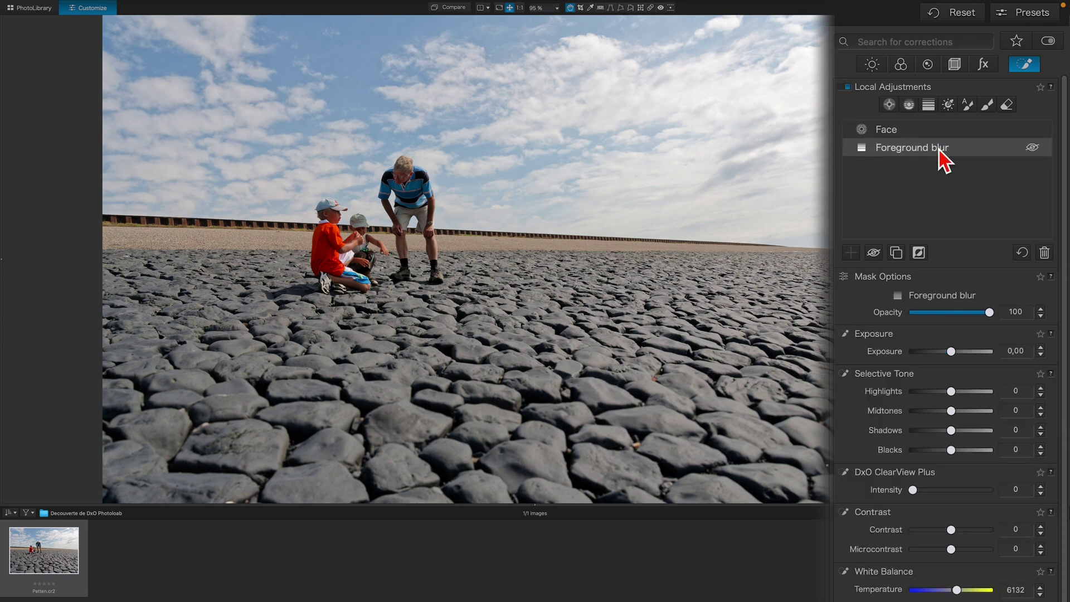
left_click(946, 430)
left_click_drag(950, 432, 949, 433)
Step: Close Local Adjustments and compare the edited photo against the original
left_click(1026, 65)
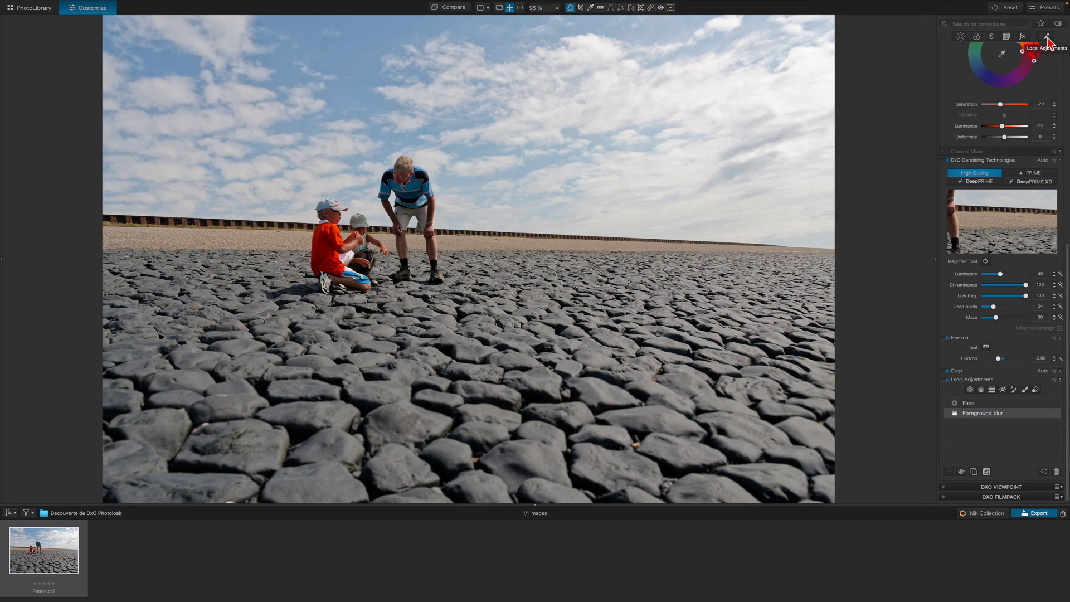
left_click(459, 8)
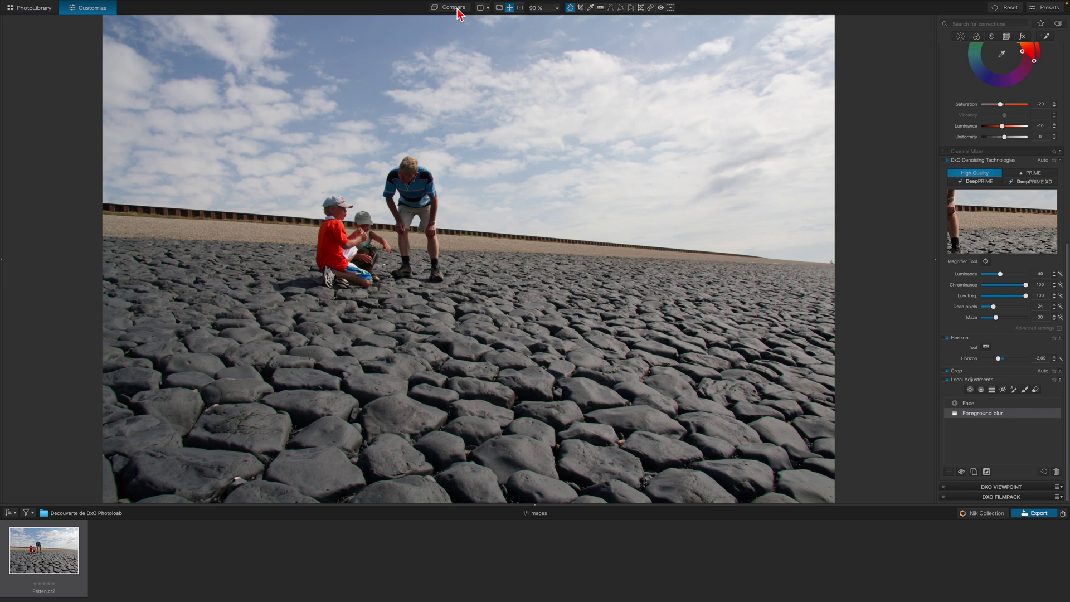
left_click(458, 10)
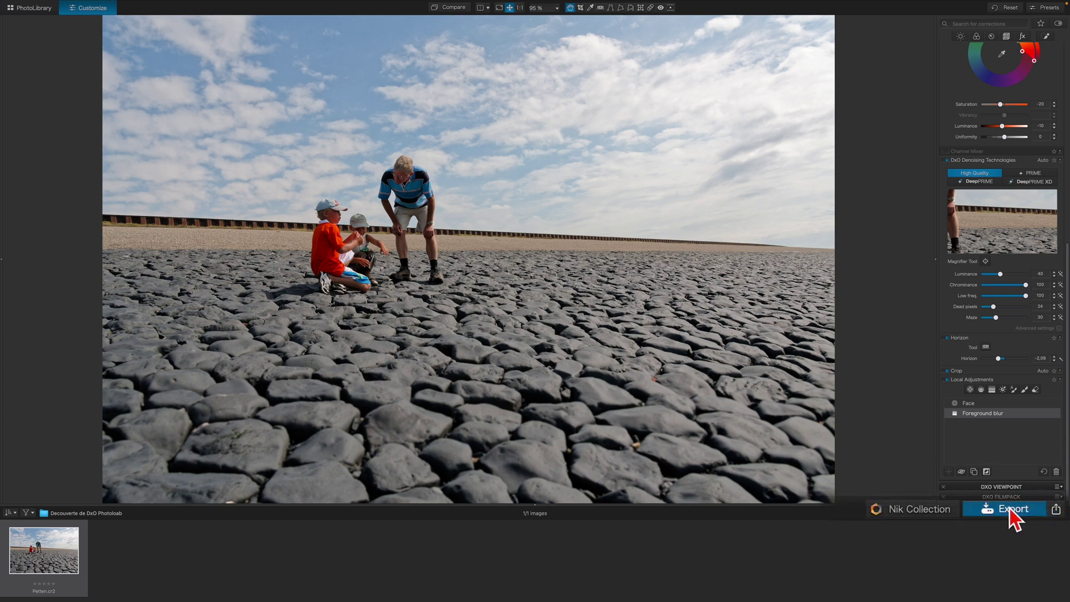
Step: Export Petten.cr2 to the Desktop as a quality-100 JPEG with the standard preset
left_click(1039, 514)
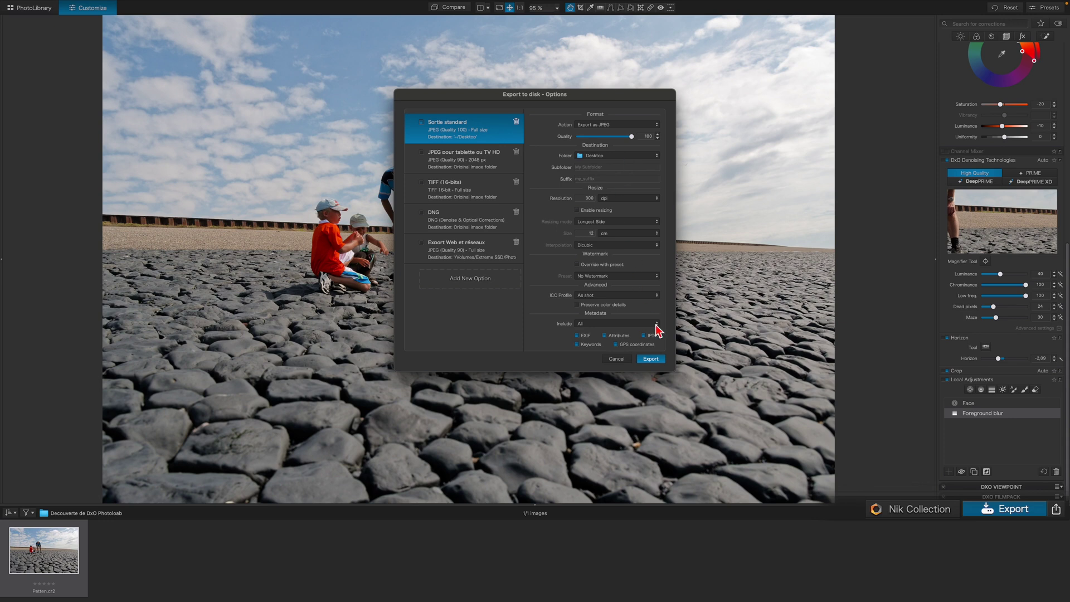
left_click(658, 359)
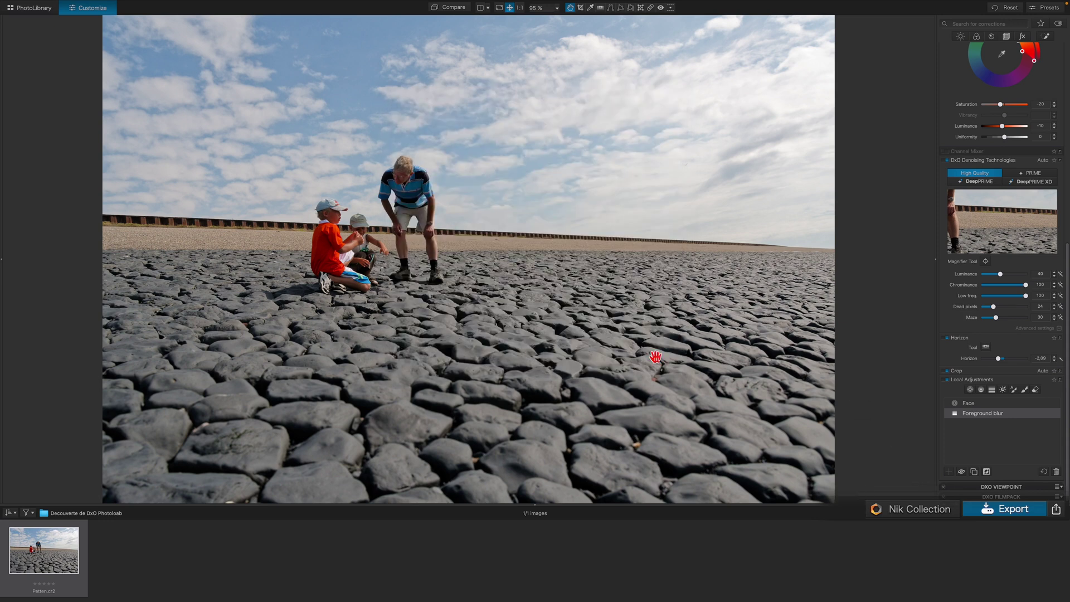